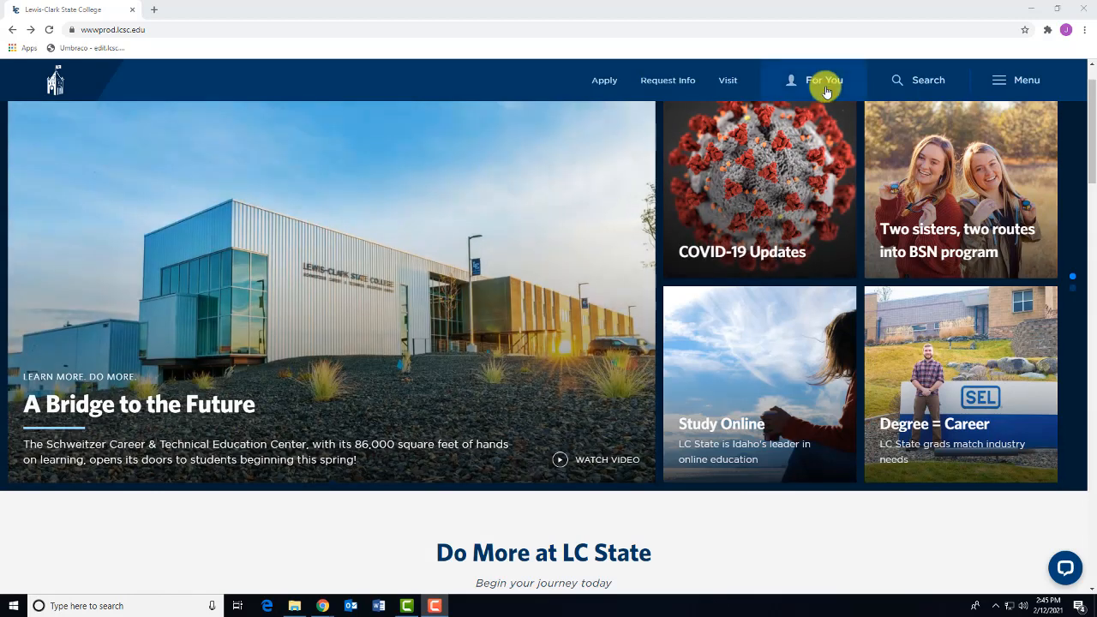
# Open the 25 Live Calendar from the college site's Faculty & Staff resources
pyautogui.click(824, 86)
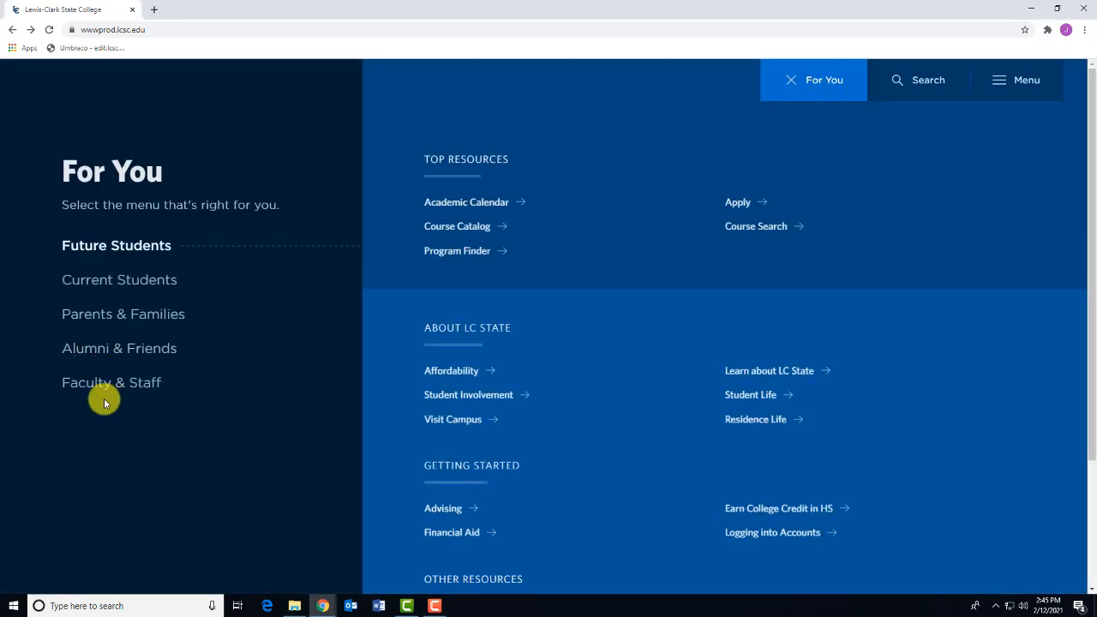
pyautogui.click(106, 384)
pyautogui.scroll(-2, 585, 354)
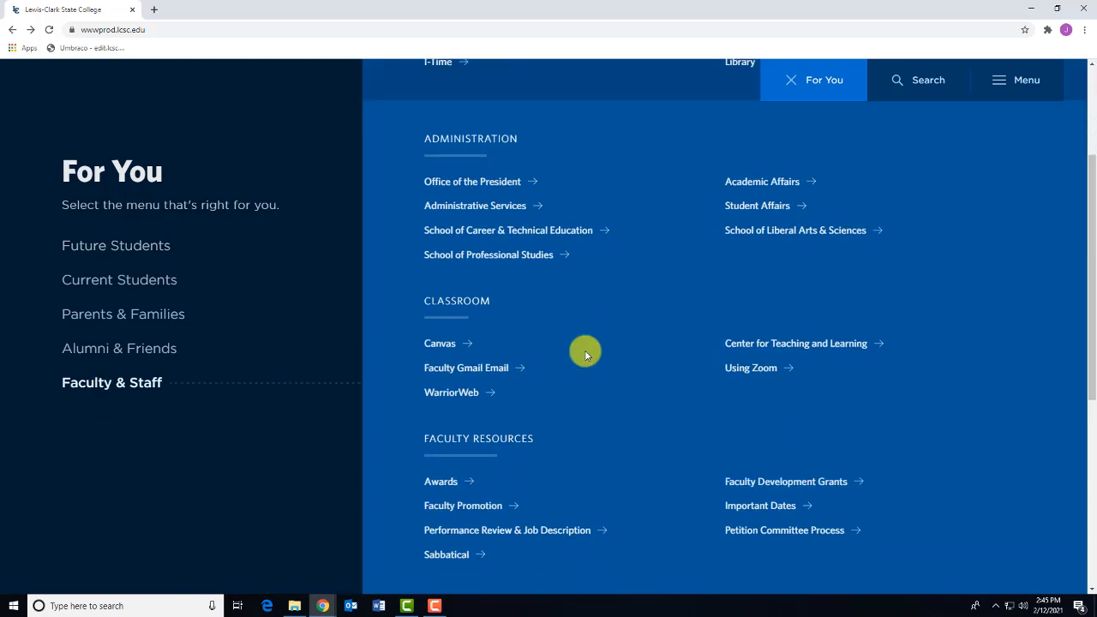
pyautogui.scroll(-5, 586, 354)
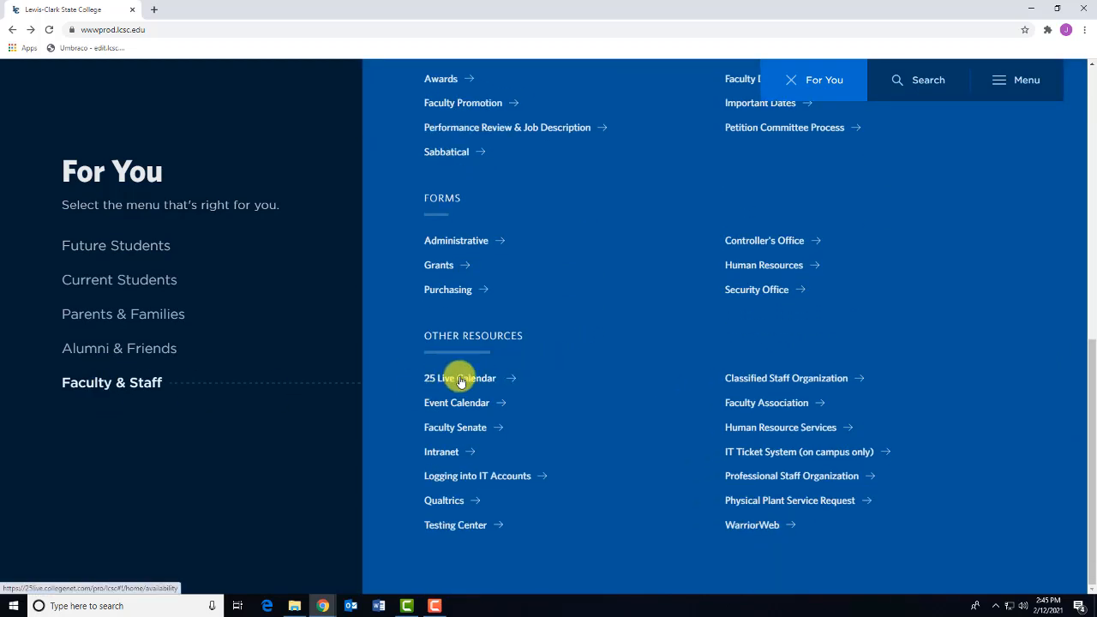
pyautogui.click(461, 379)
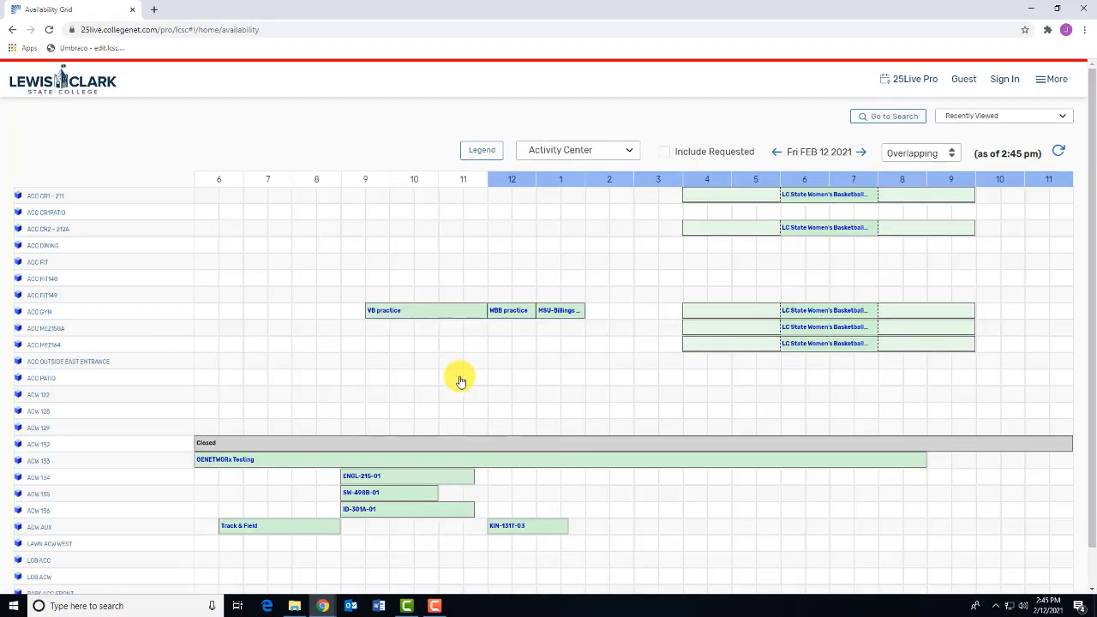
# Sign in to the calendar by entering the account username and password on the secure logon page
pyautogui.click(1012, 85)
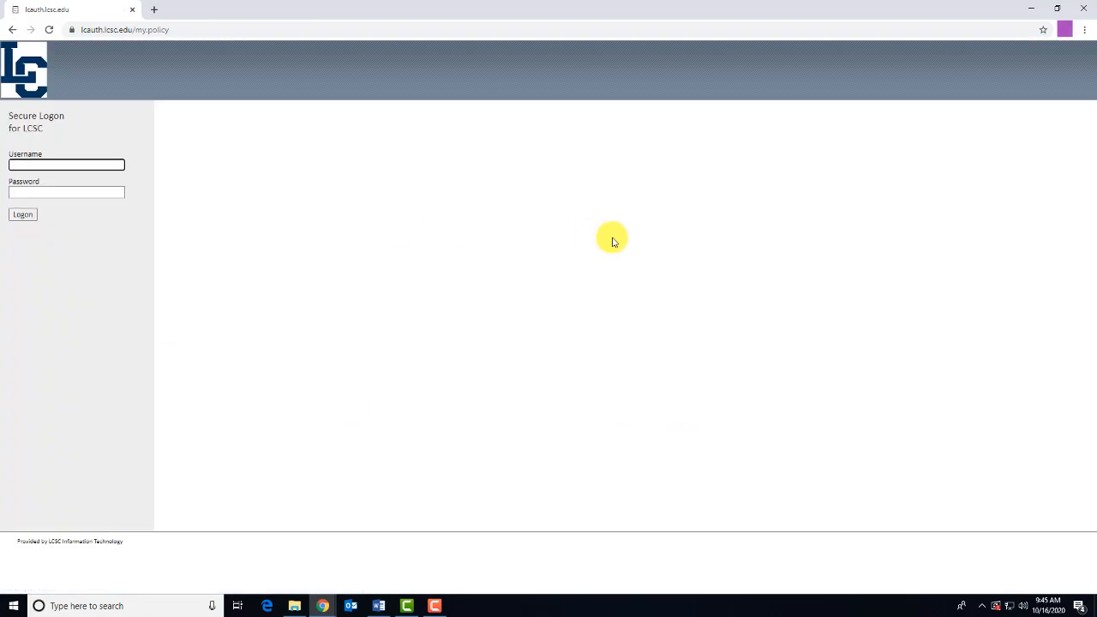
pyautogui.press('Tab')
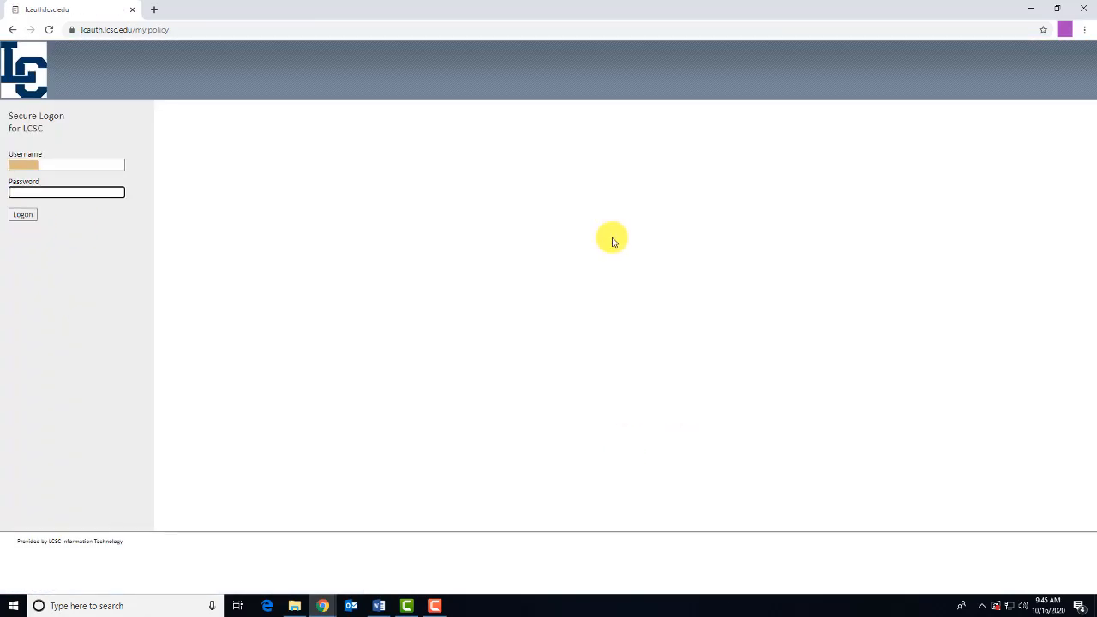
pyautogui.write('*********')
pyautogui.click(26, 215)
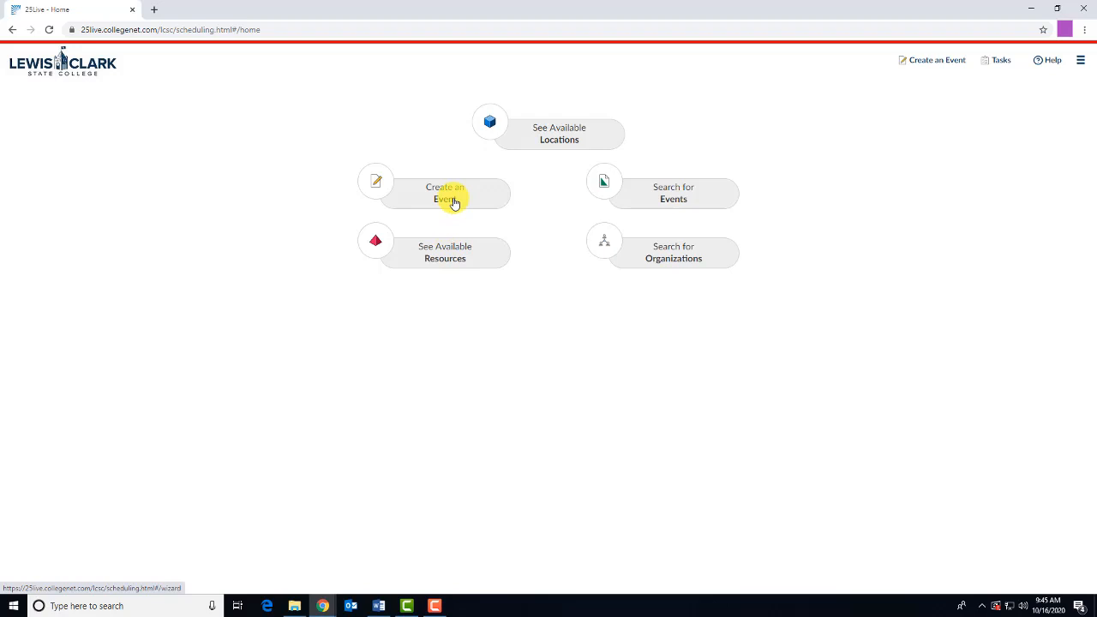
# Start creating a new event and name it "Peer Mentor Meeting"
pyautogui.click(454, 203)
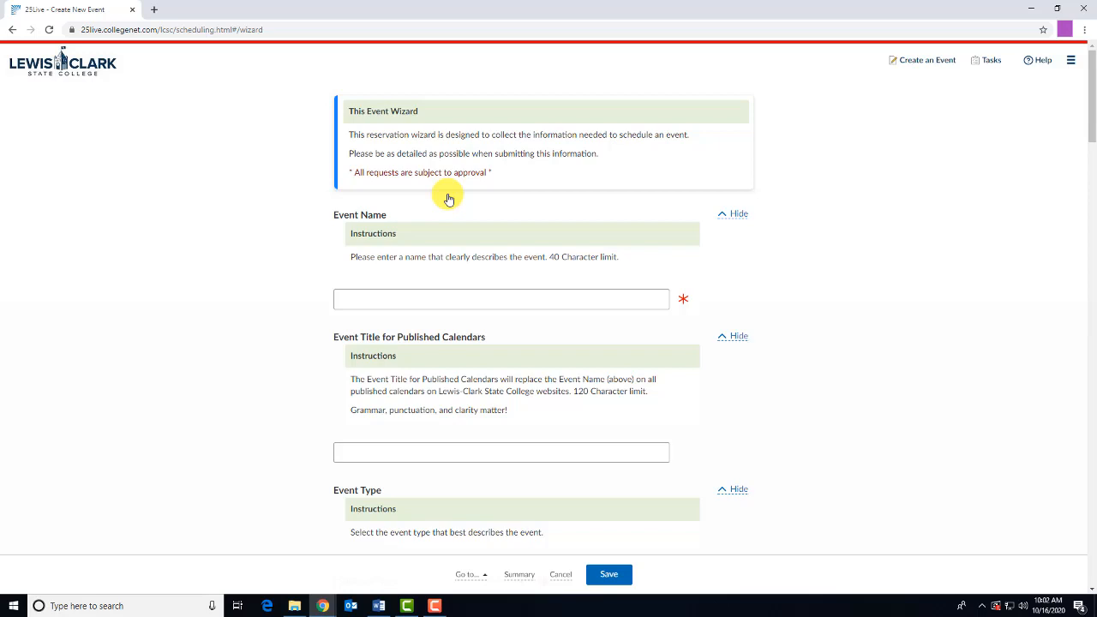
pyautogui.scroll(-3, 429, 193)
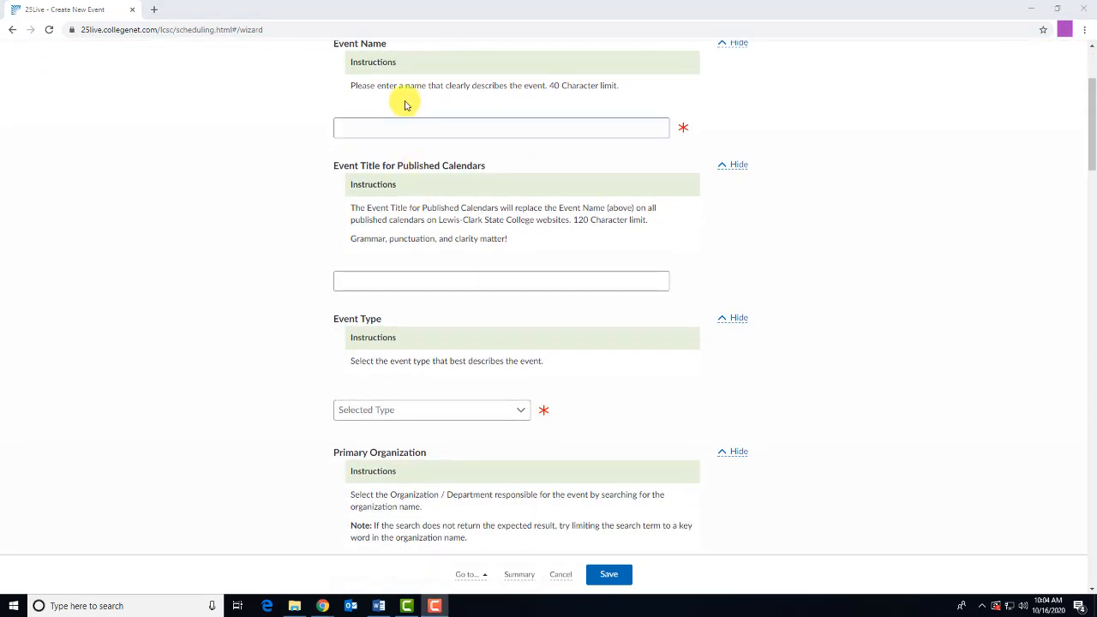
pyautogui.scroll(1, 405, 104)
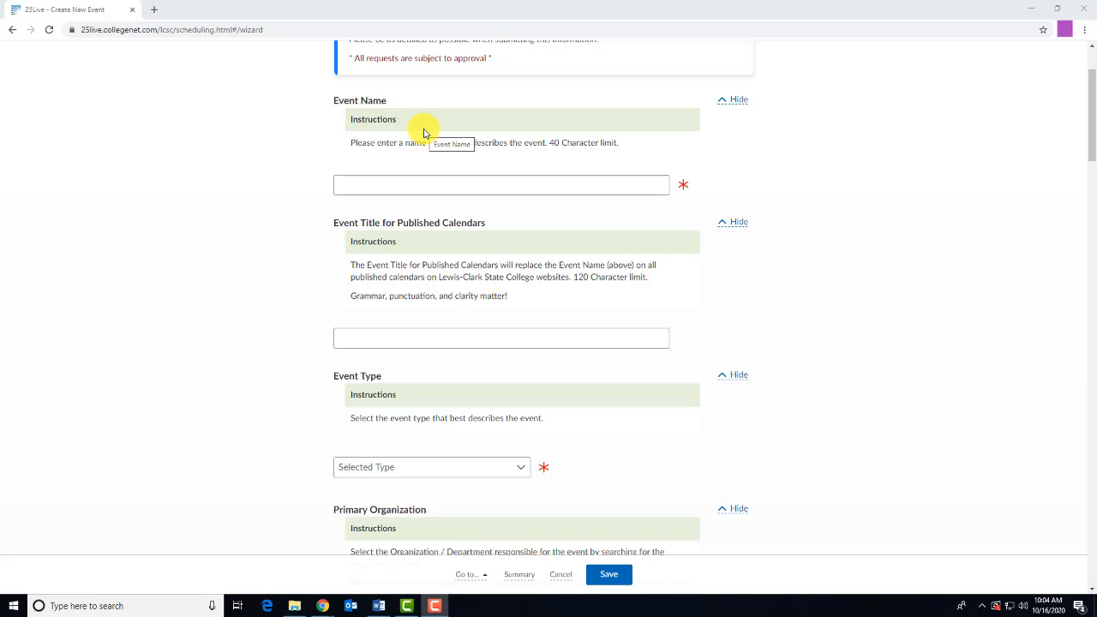
pyautogui.click(440, 183)
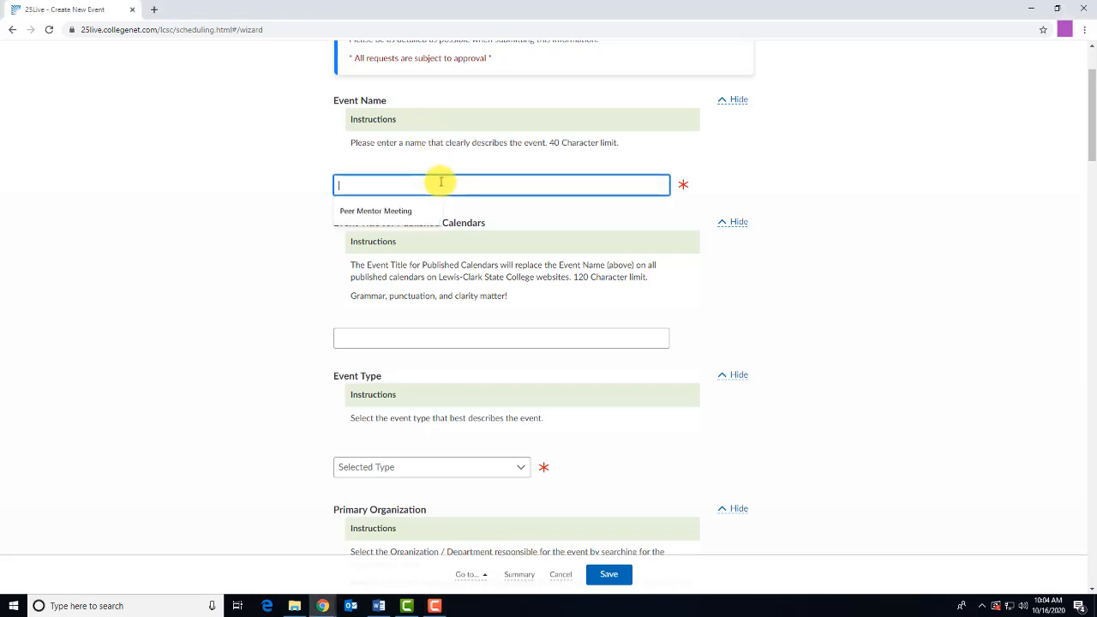
pyautogui.click(396, 211)
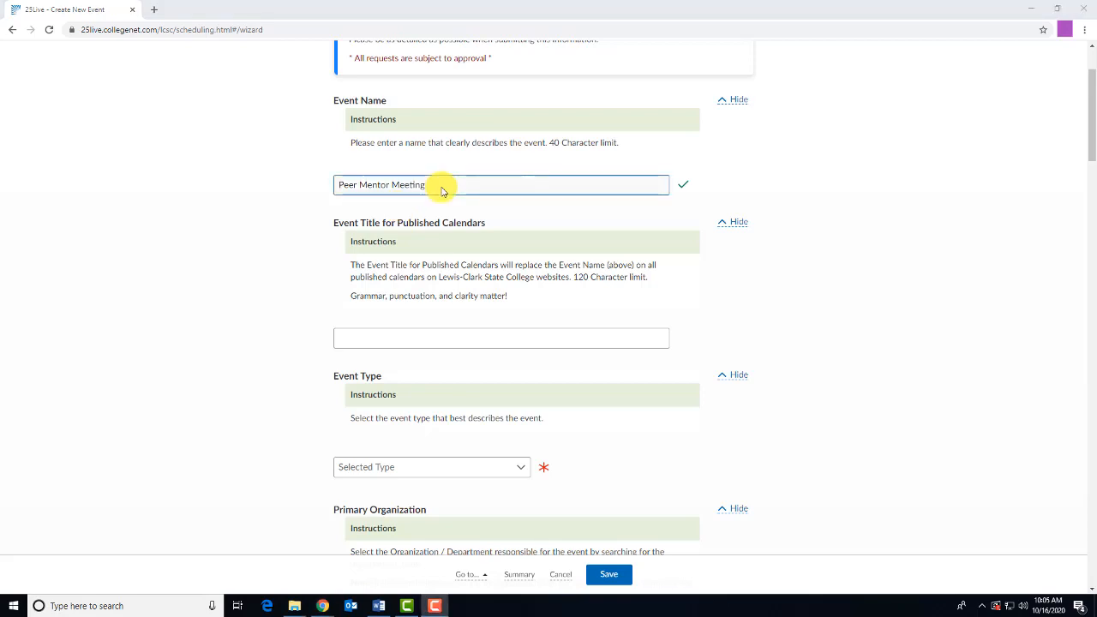
# Set the event type to Meeting, leaving the title for published calendars blank
pyautogui.scroll(-1, 440, 186)
pyautogui.scroll(-1, 442, 187)
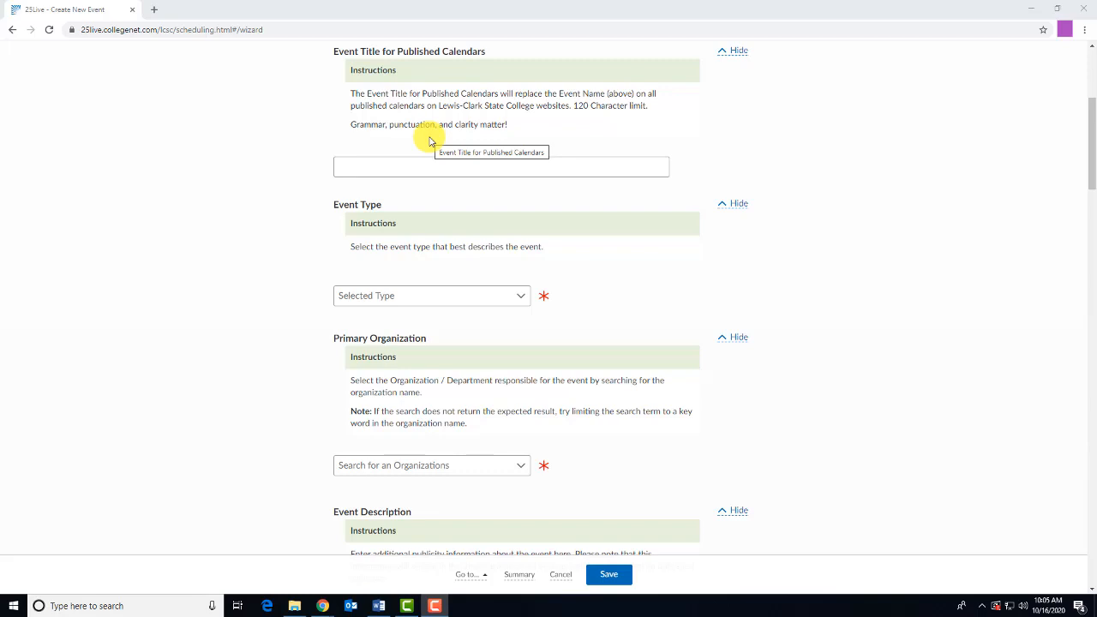
pyautogui.scroll(-3, 430, 142)
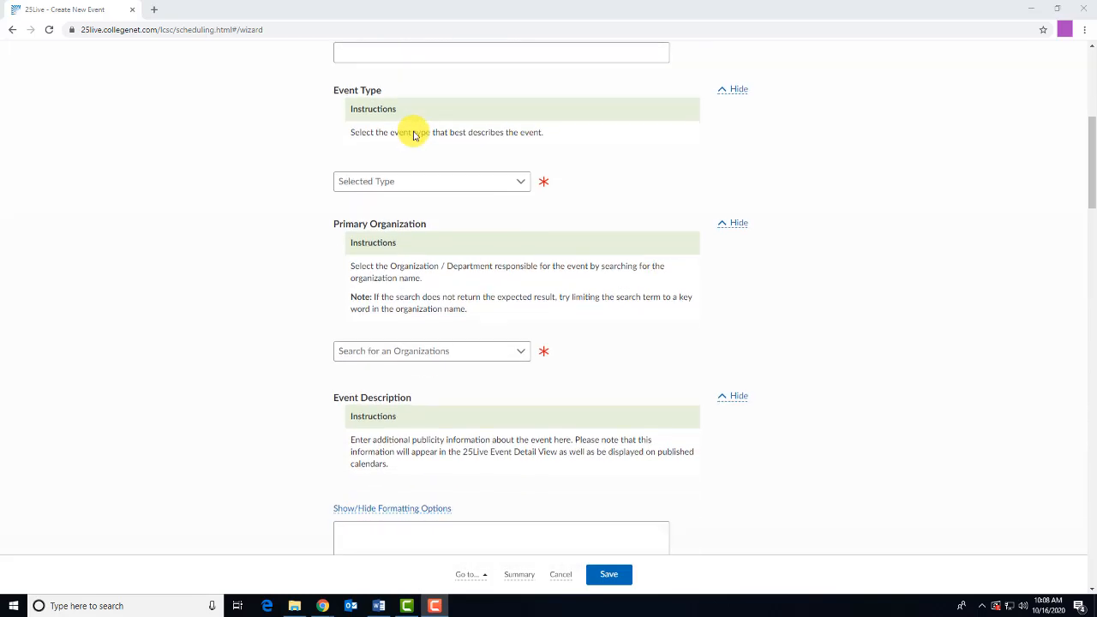
pyautogui.scroll(1, 415, 136)
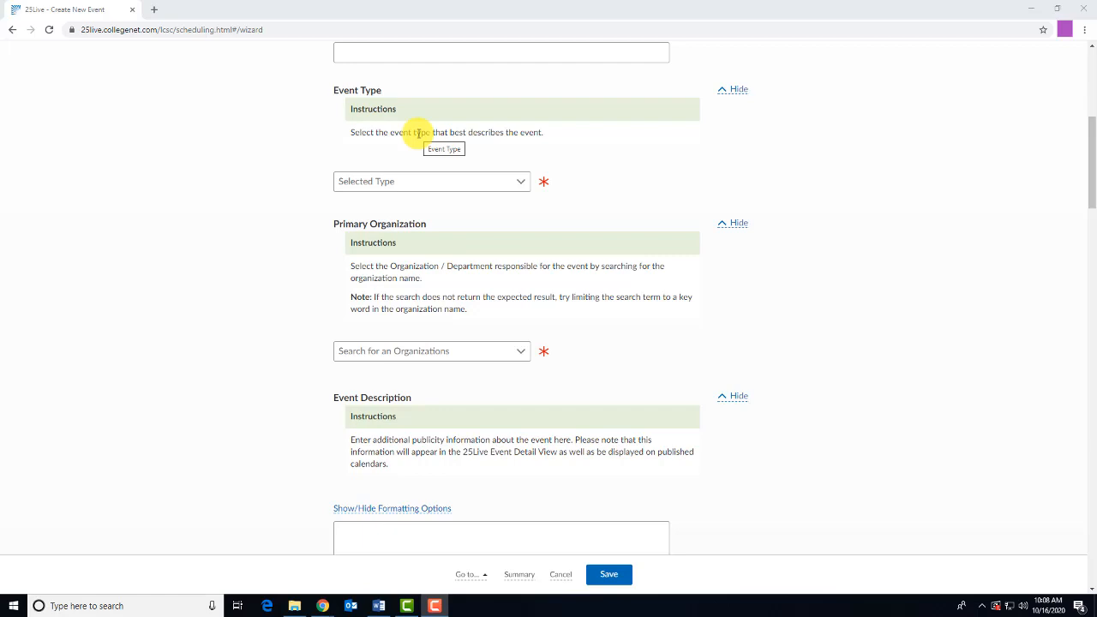
pyautogui.click(519, 183)
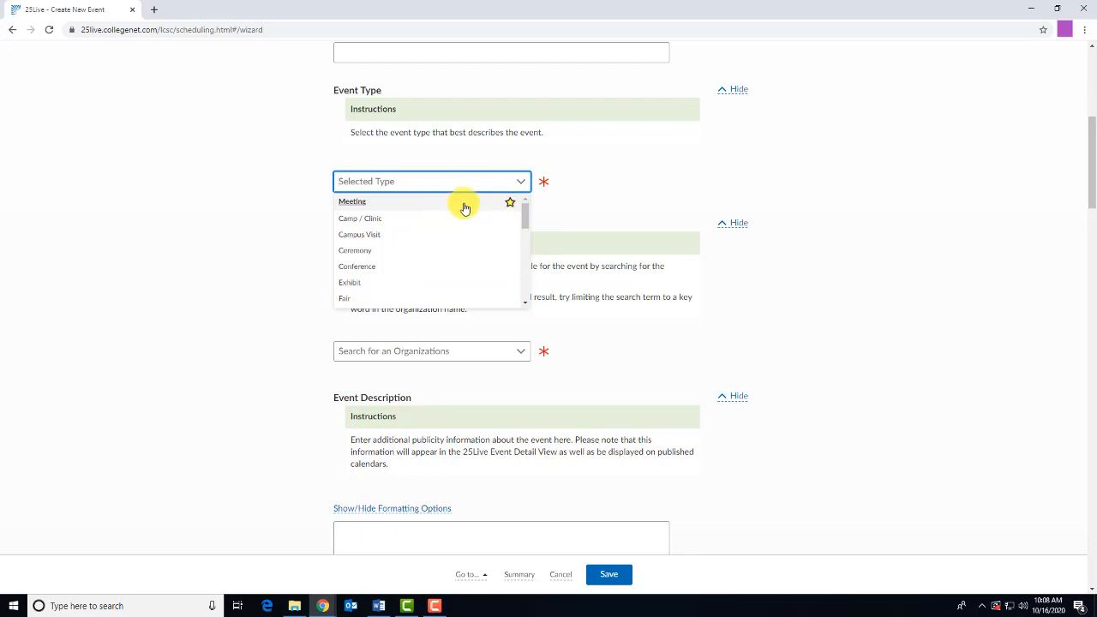
pyautogui.click(379, 203)
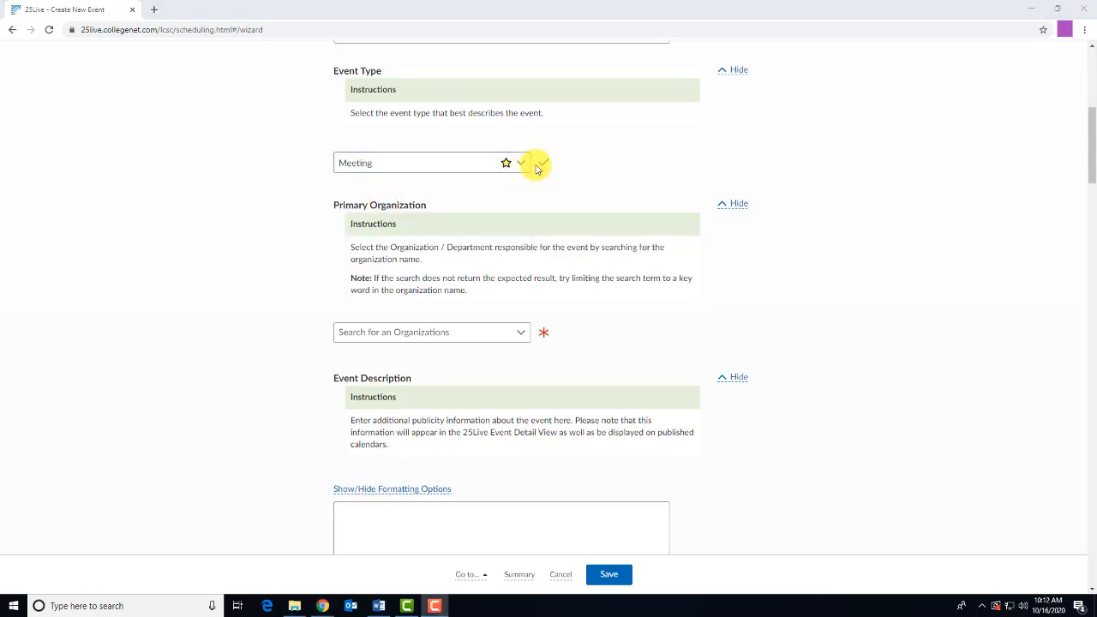
# Choose FIRST YEAR EXPERIENCE as the event's primary organization
pyautogui.scroll(-3, 538, 167)
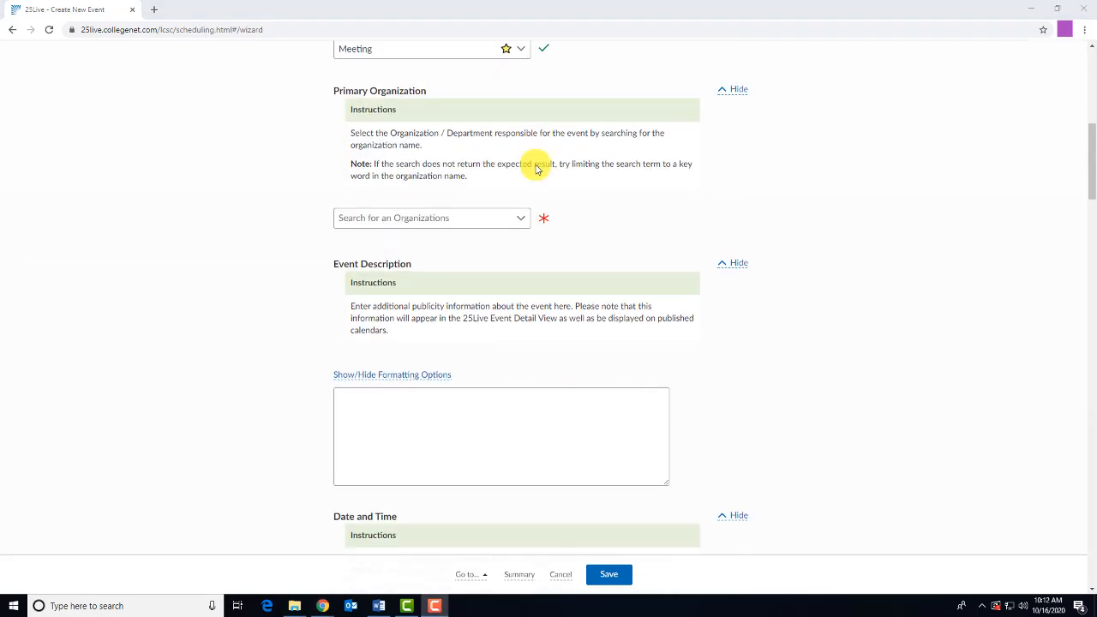
pyautogui.scroll(1, 531, 169)
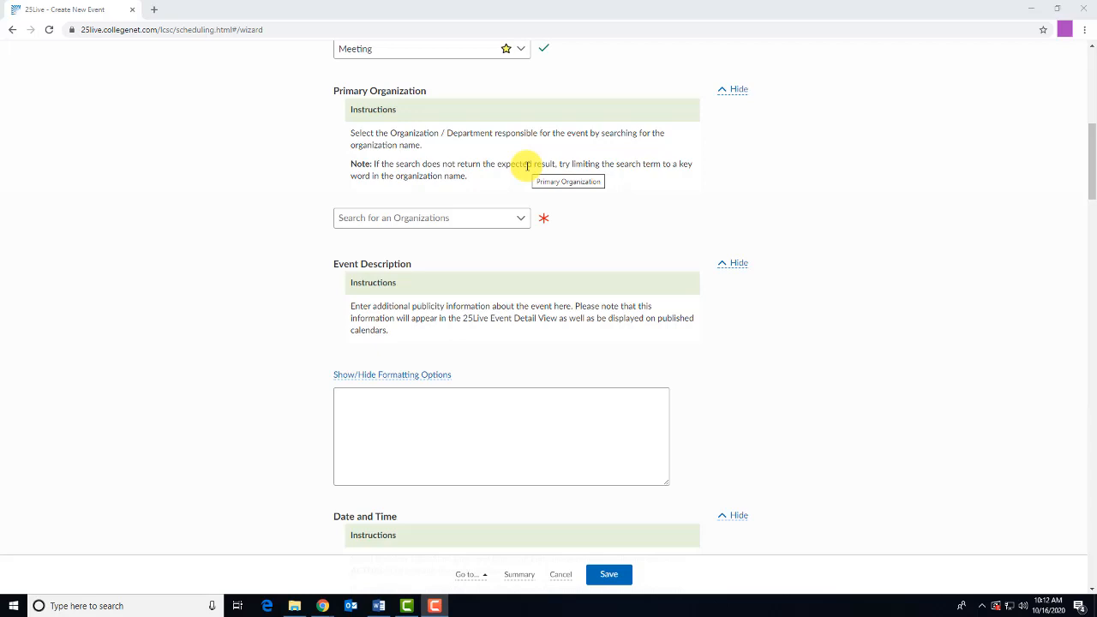
pyautogui.click(524, 219)
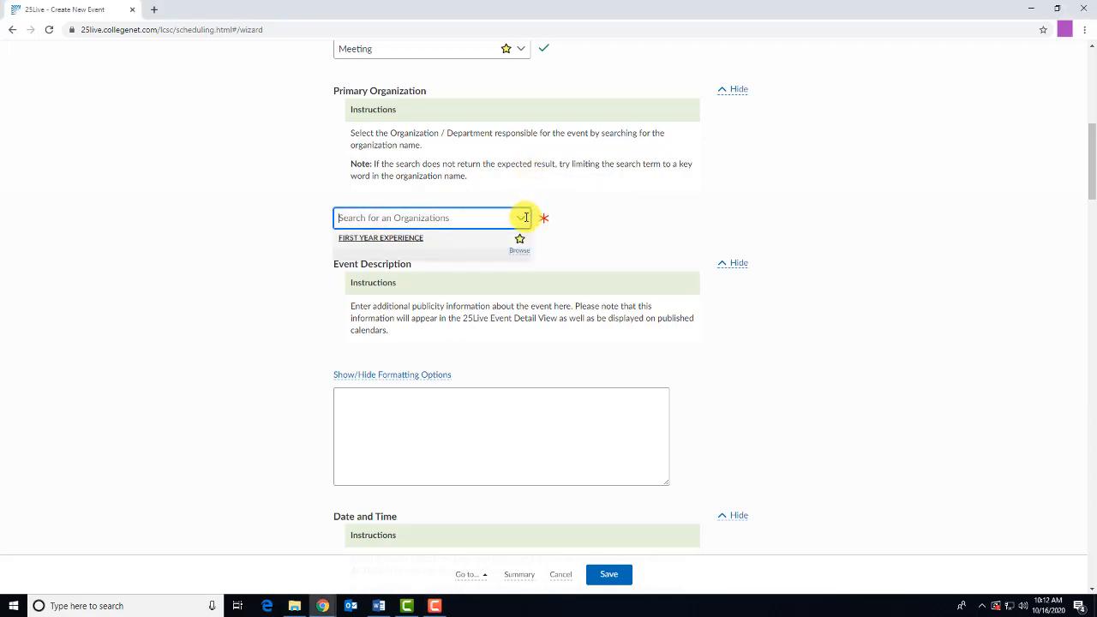
pyautogui.click(409, 241)
# Enter "October Student Meeting" as the event description
pyautogui.scroll(-3, 440, 232)
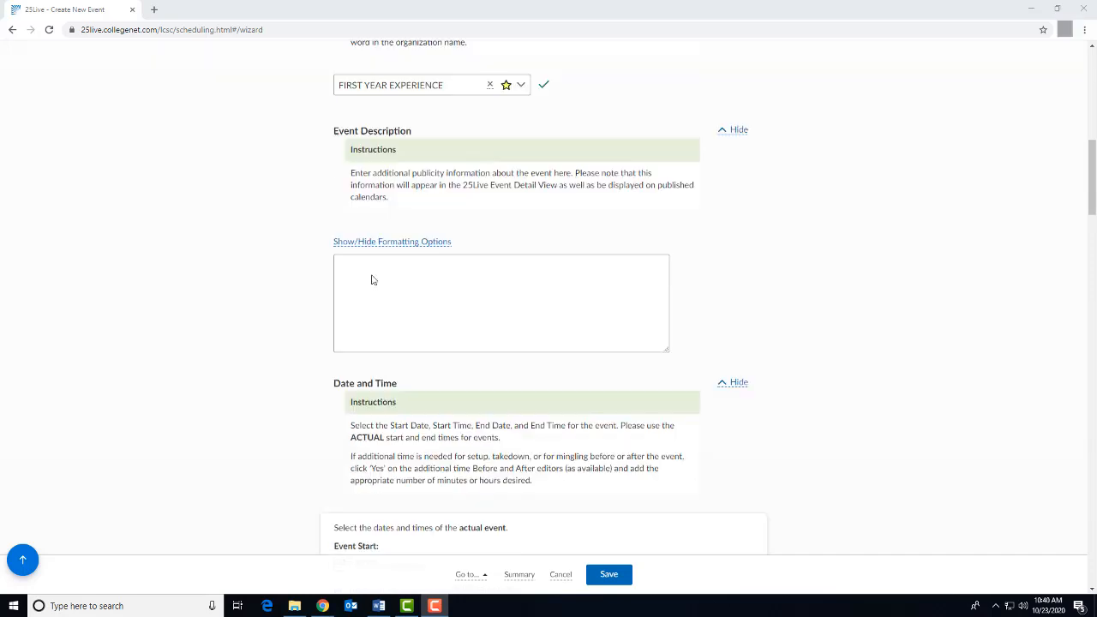
pyautogui.click(372, 279)
pyautogui.click(372, 277)
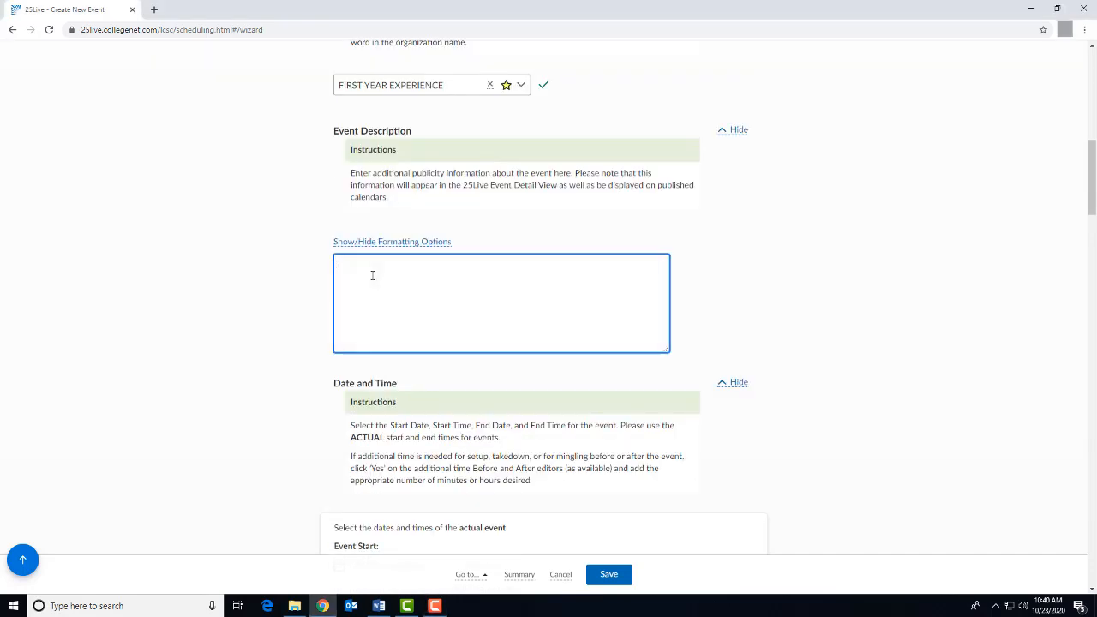
pyautogui.write('October Student Meeting')
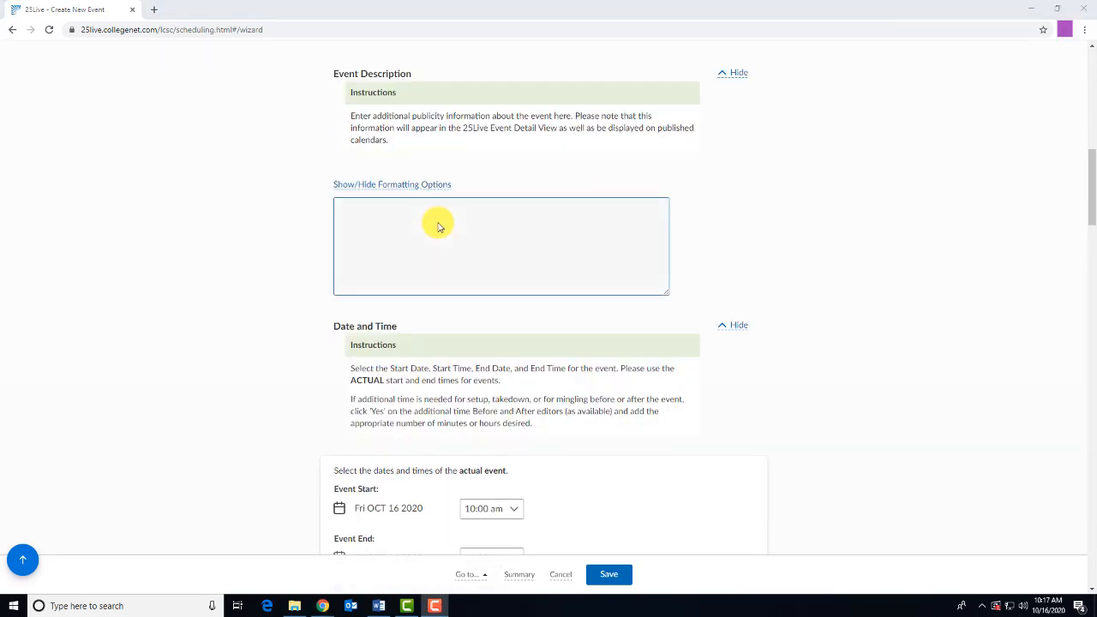
# Set the event's start time to 12:00 pm
pyautogui.scroll(-3, 438, 226)
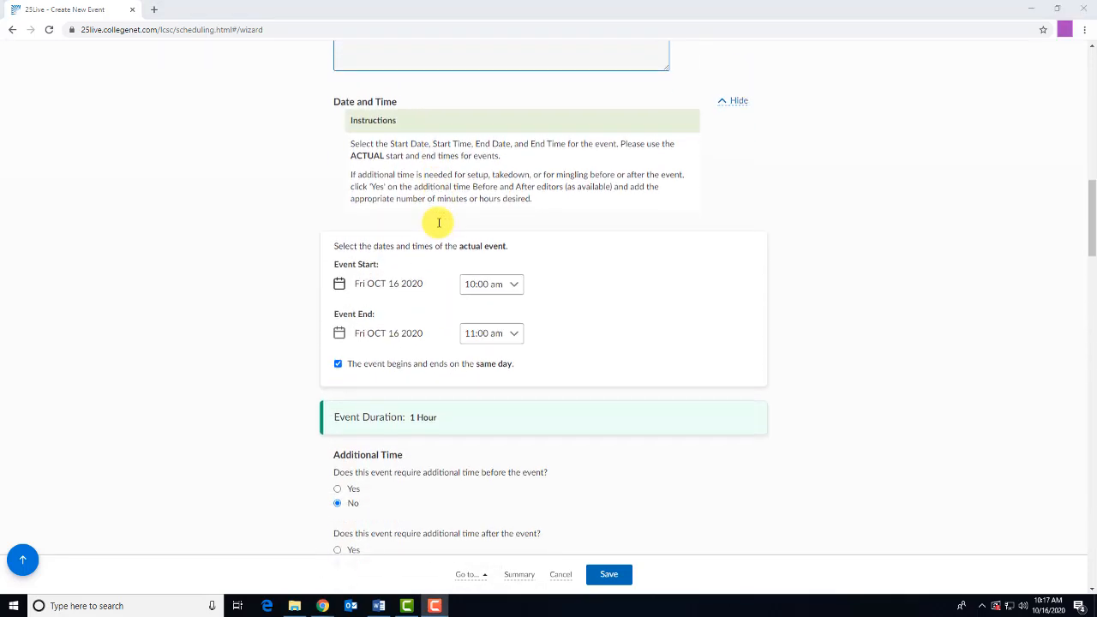
pyautogui.scroll(1, 438, 223)
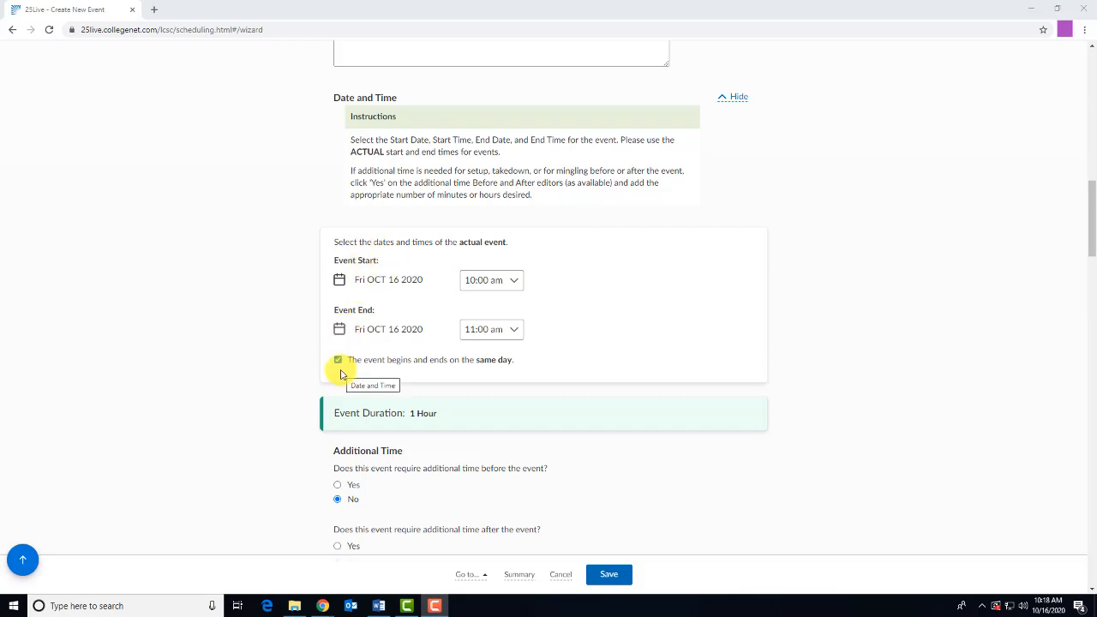
pyautogui.click(514, 284)
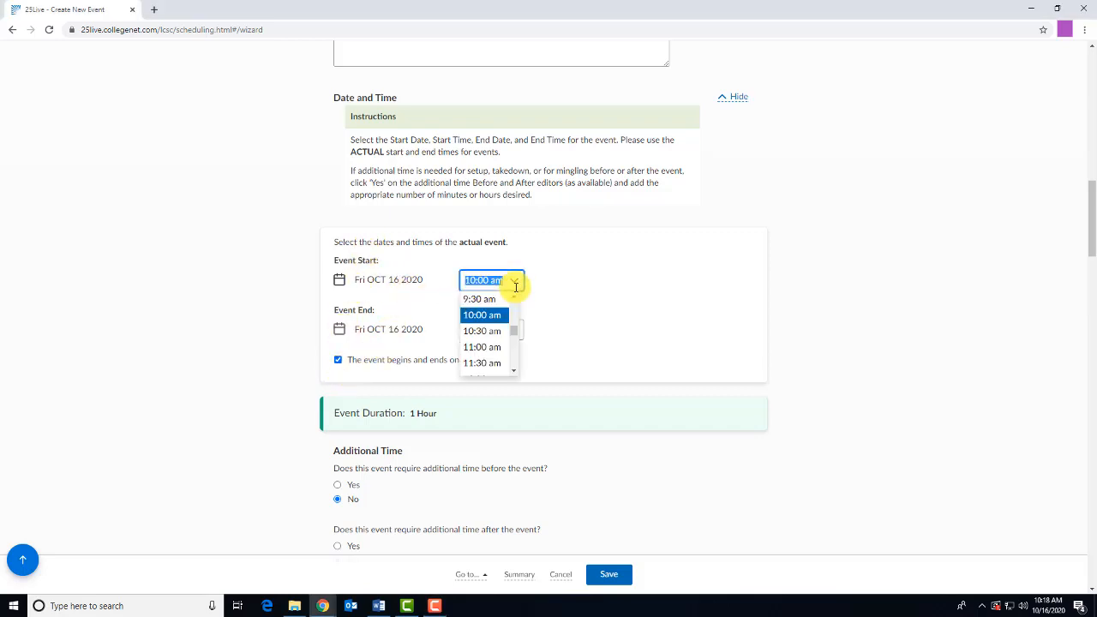
pyautogui.scroll(-1, 512, 369)
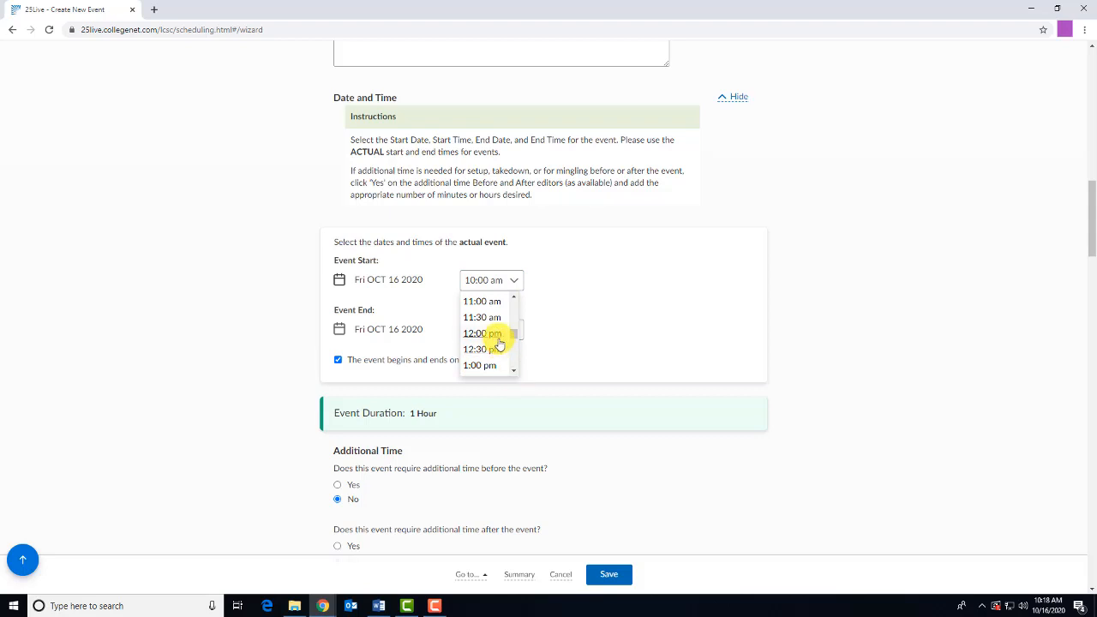
pyautogui.click(499, 337)
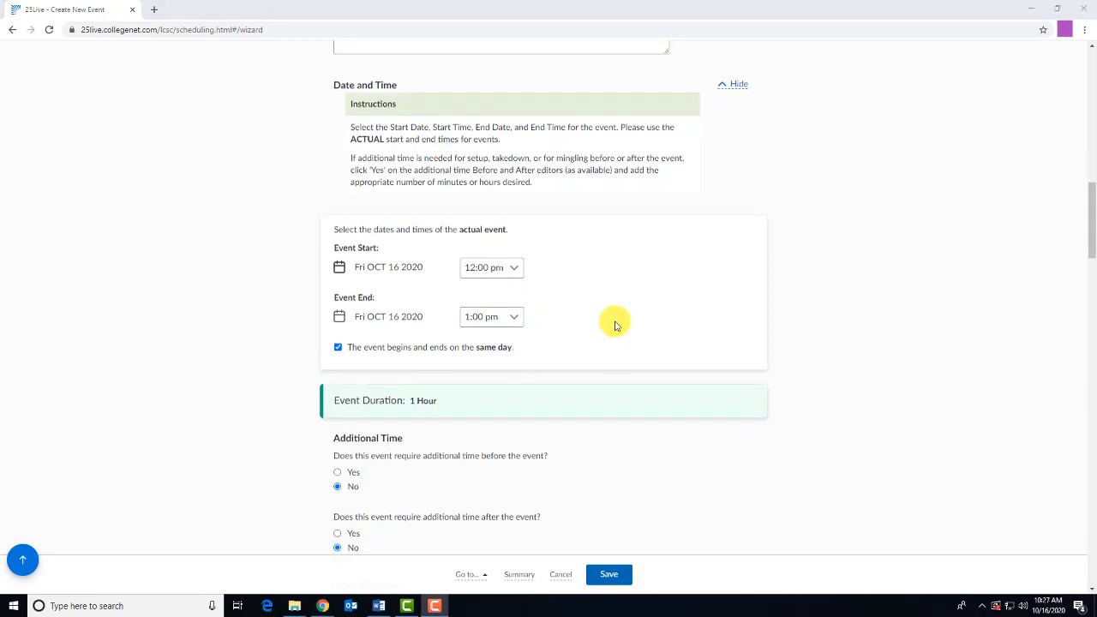
# Require additional time before the event, with 1 hour for setup and 1 hour for pre-event
pyautogui.scroll(-2, 615, 322)
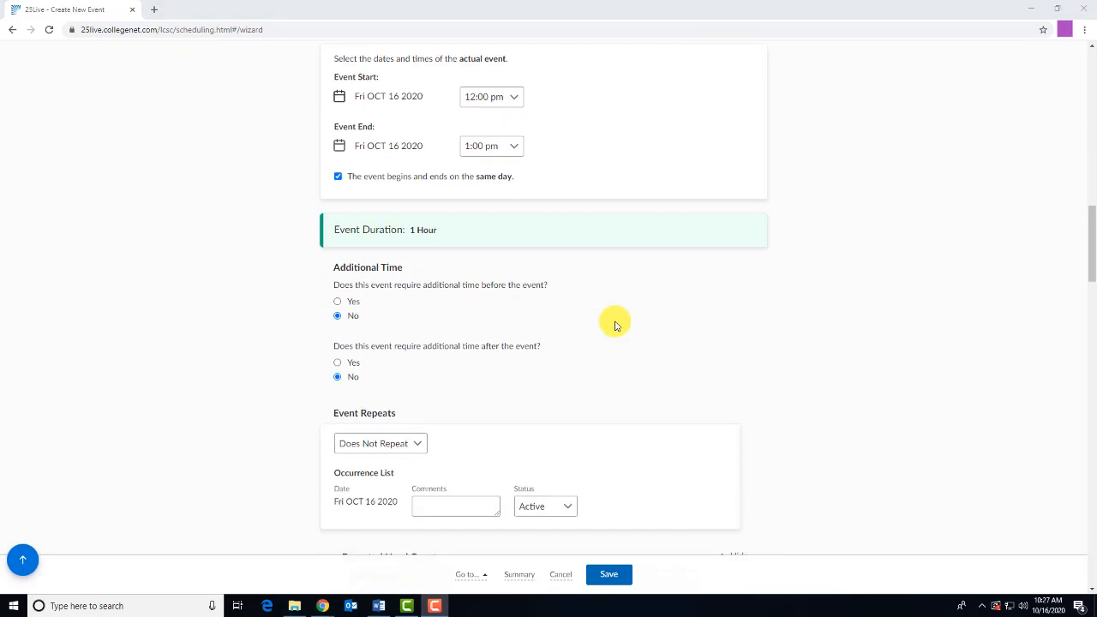
pyautogui.scroll(-1, 615, 323)
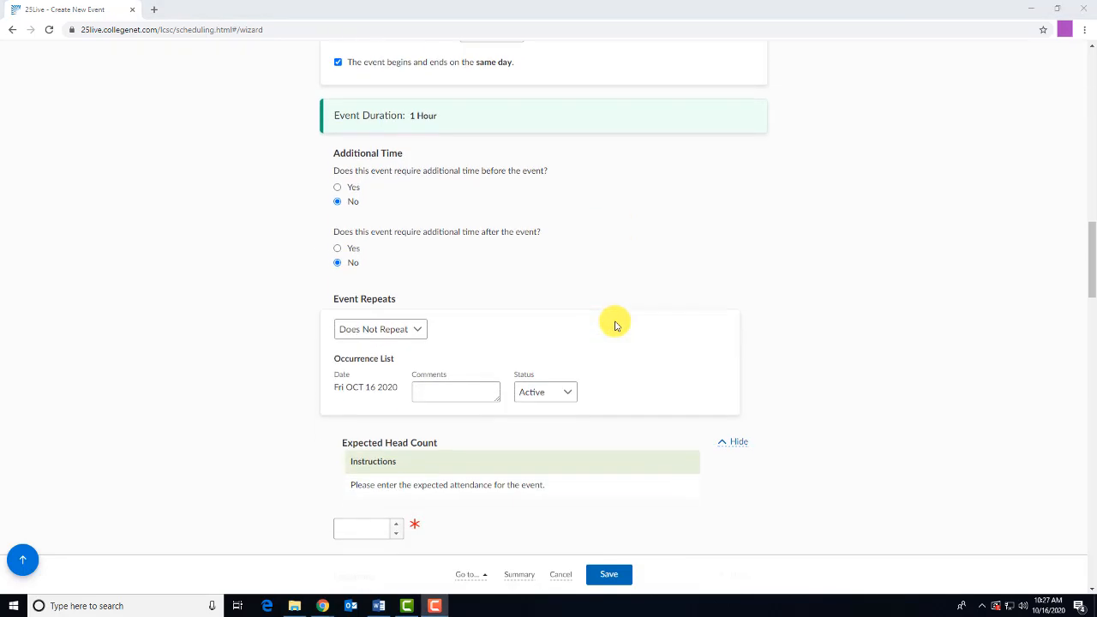
pyautogui.click(338, 188)
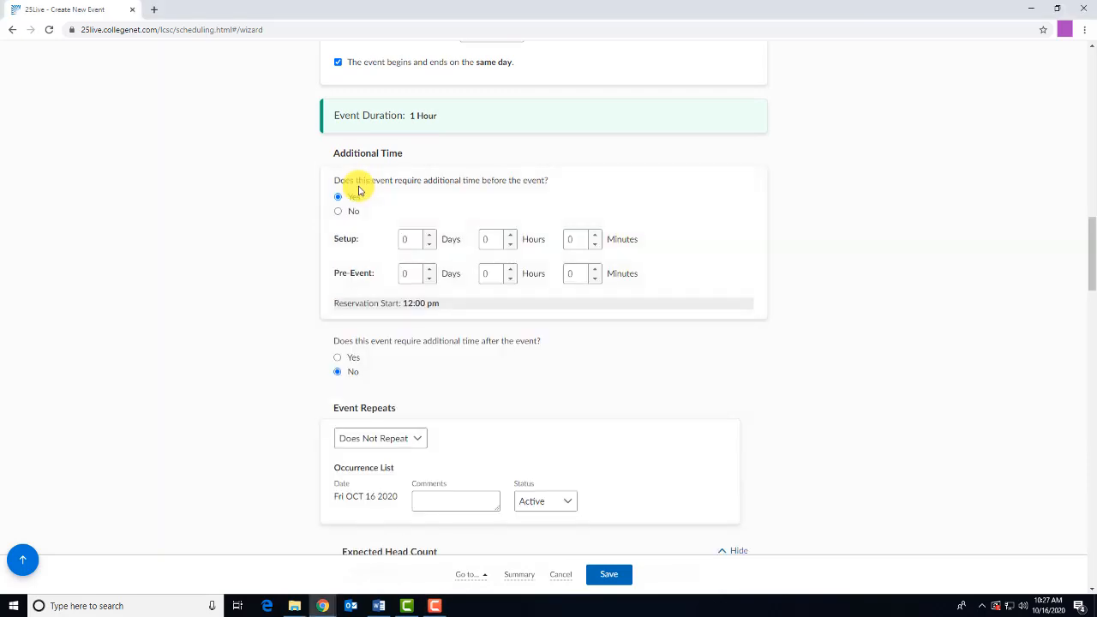
pyautogui.click(512, 238)
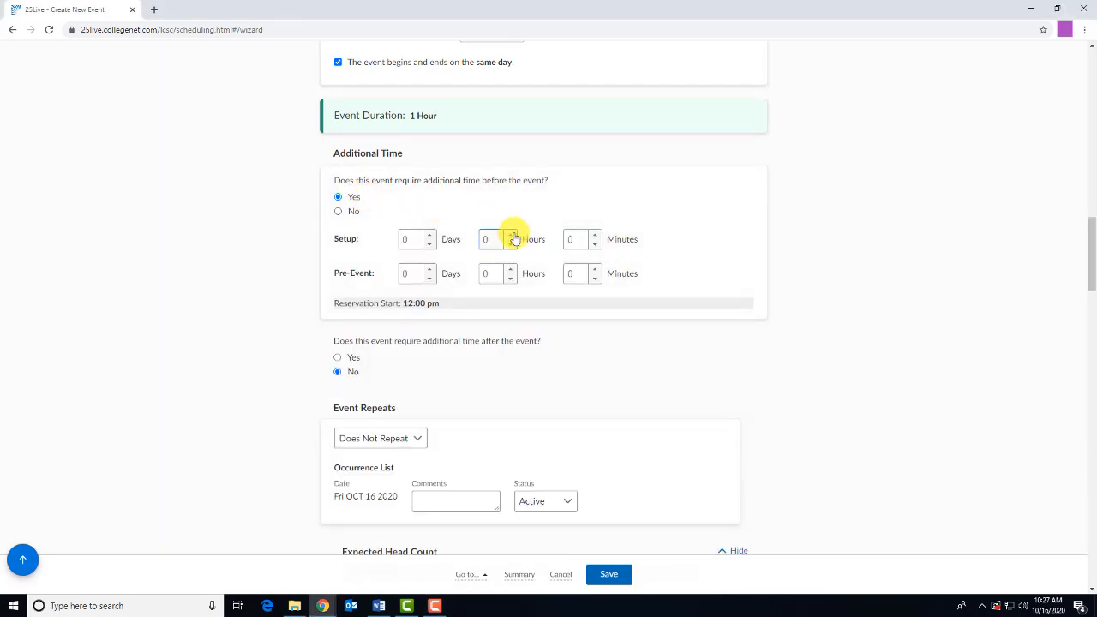
pyautogui.click(512, 235)
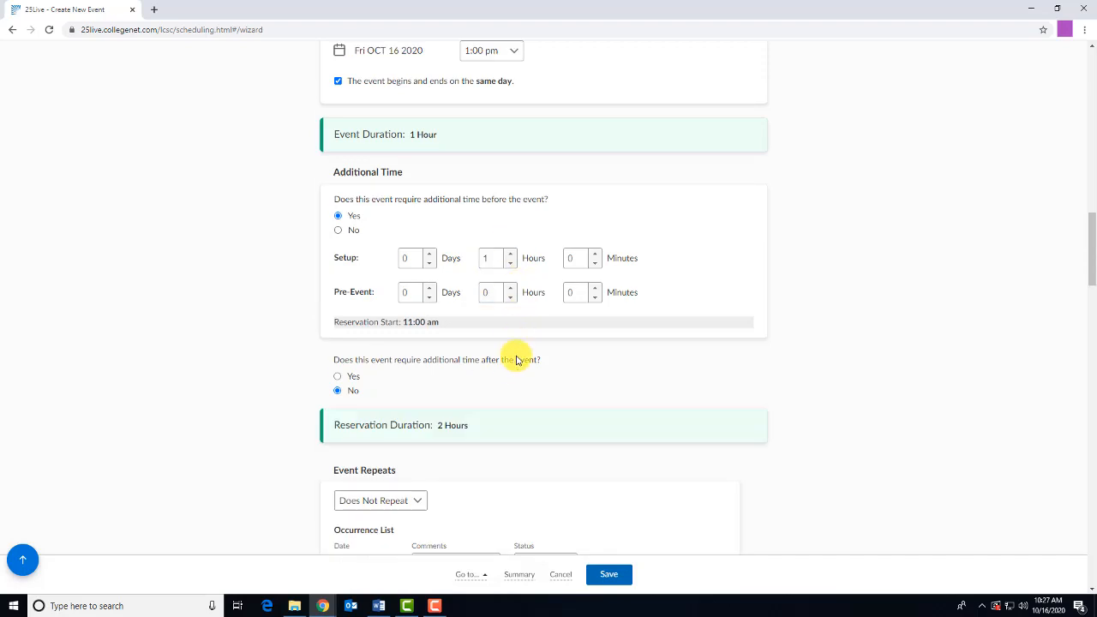
pyautogui.click(511, 288)
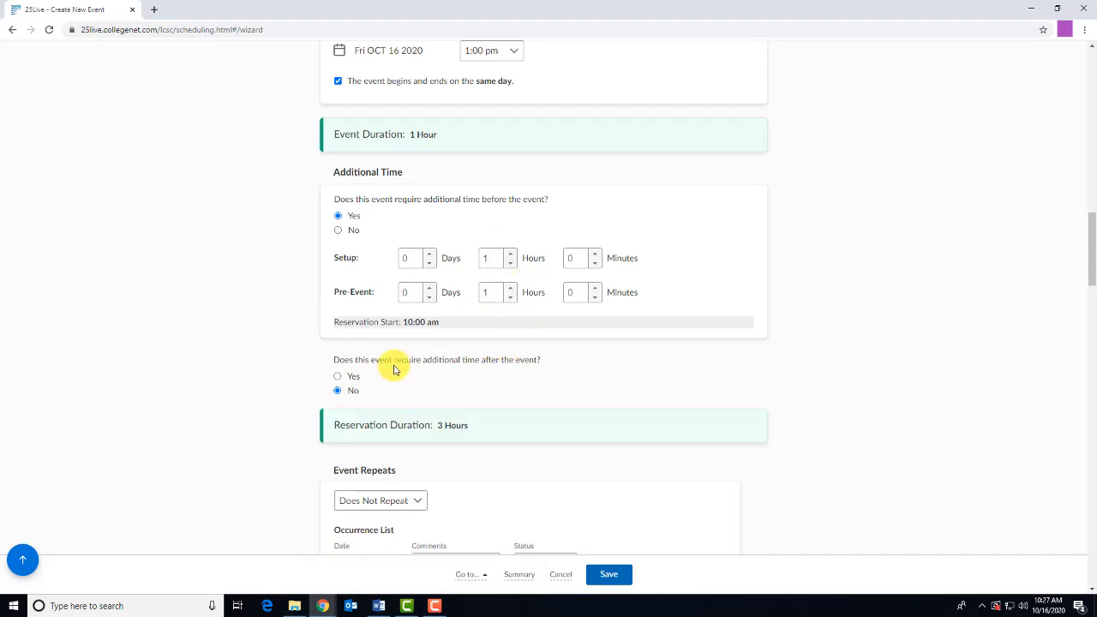
# Require additional time after the event, with 1 hour for post-event and 1 hour for takedown
pyautogui.click(338, 377)
pyautogui.click(510, 422)
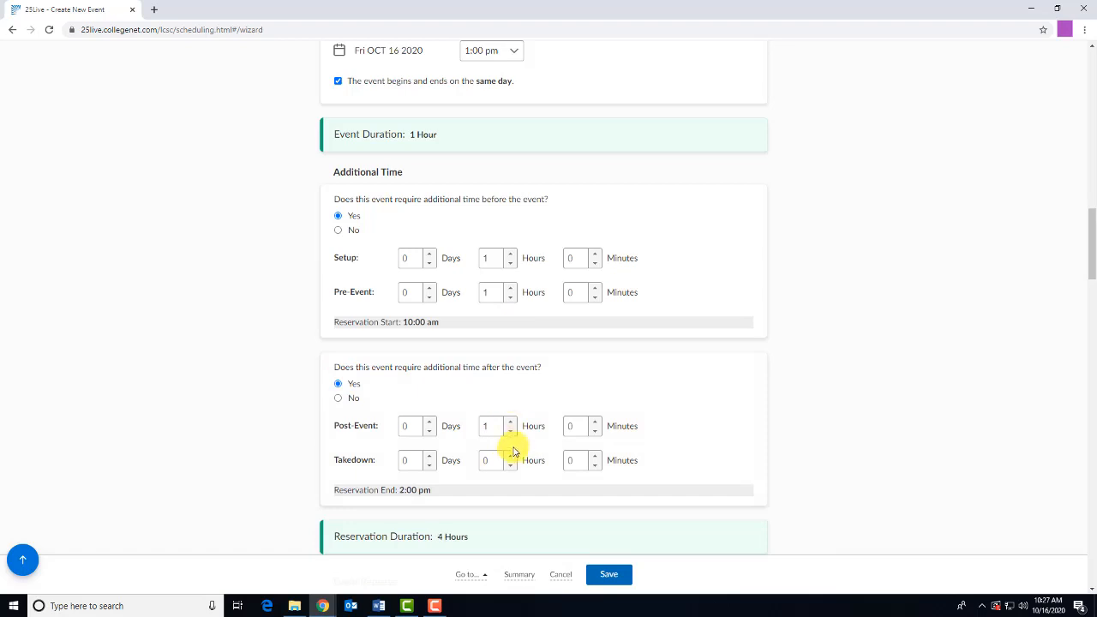
pyautogui.click(511, 456)
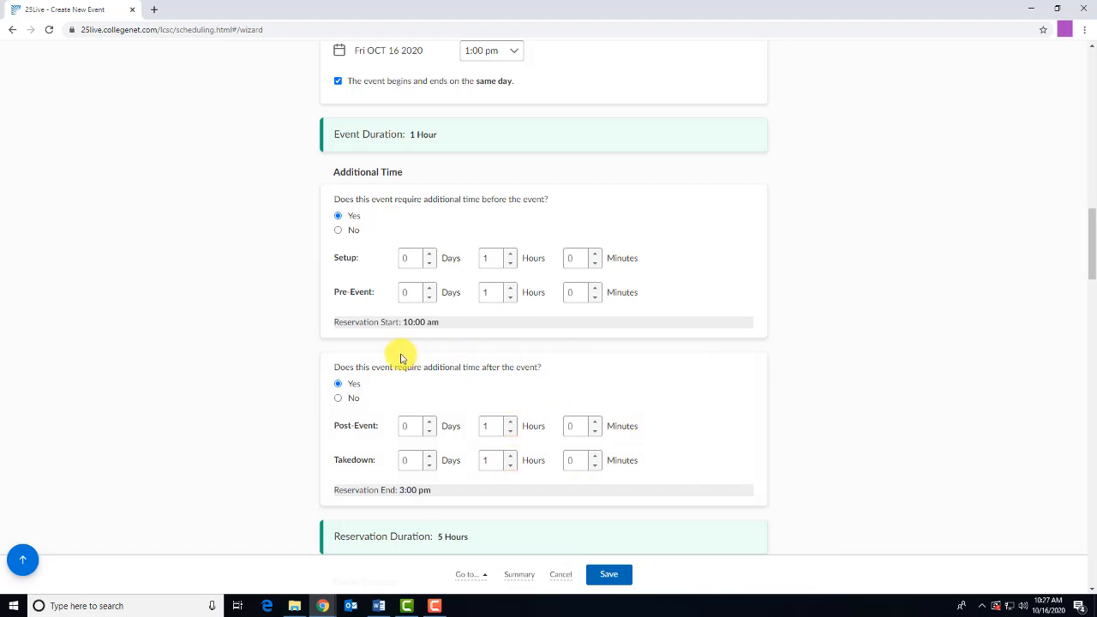
# Specify that the event requires no additional time before or after it
pyautogui.click(338, 230)
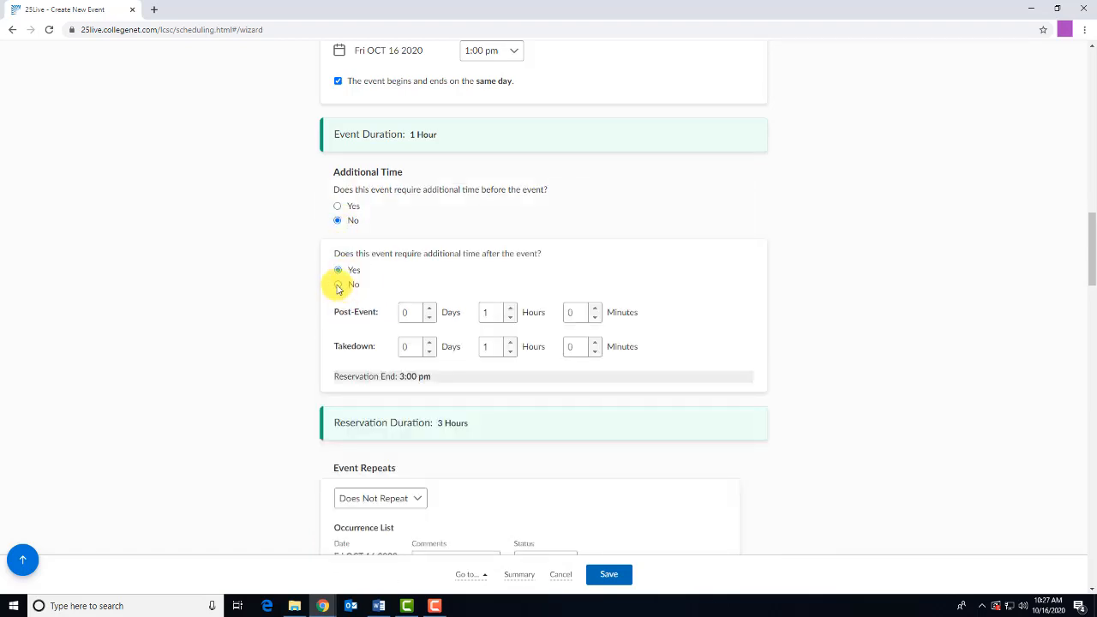
pyautogui.click(338, 285)
# Set the event to Ad Hoc Repeats and add October 30 and November 13, 2020 as occurrences
pyautogui.scroll(-1, 422, 234)
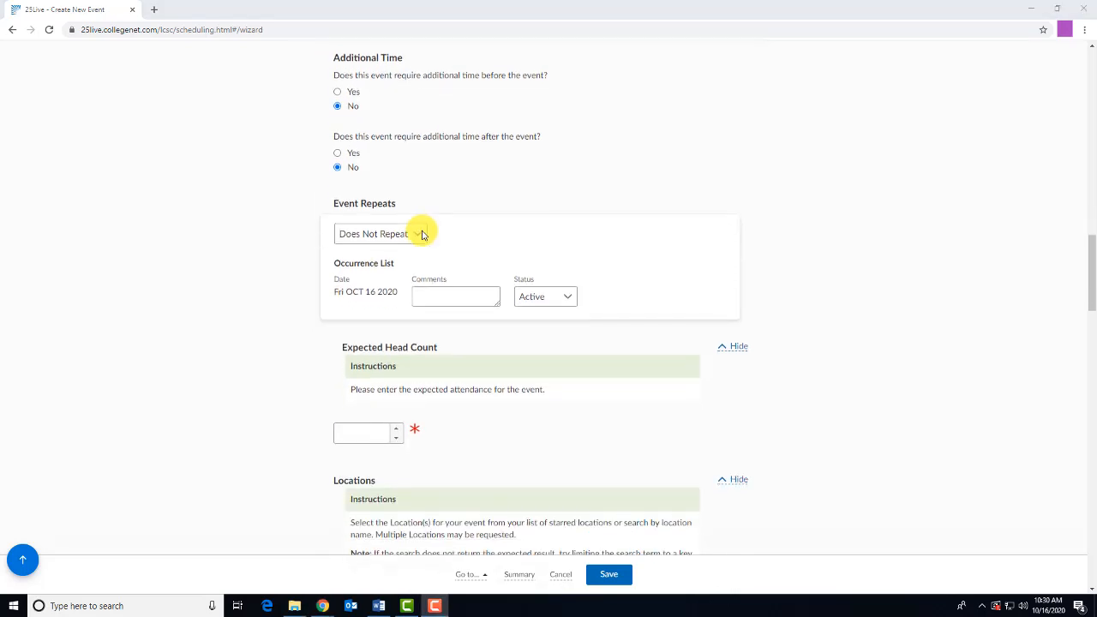
pyautogui.scroll(-1, 422, 234)
pyautogui.click(427, 124)
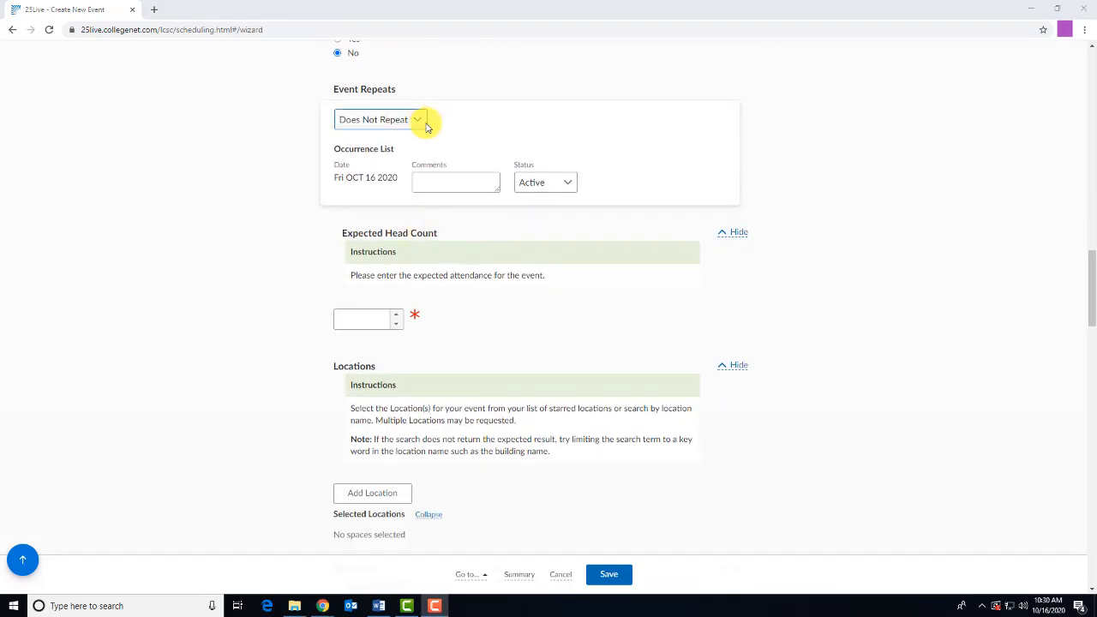
pyautogui.click(449, 128)
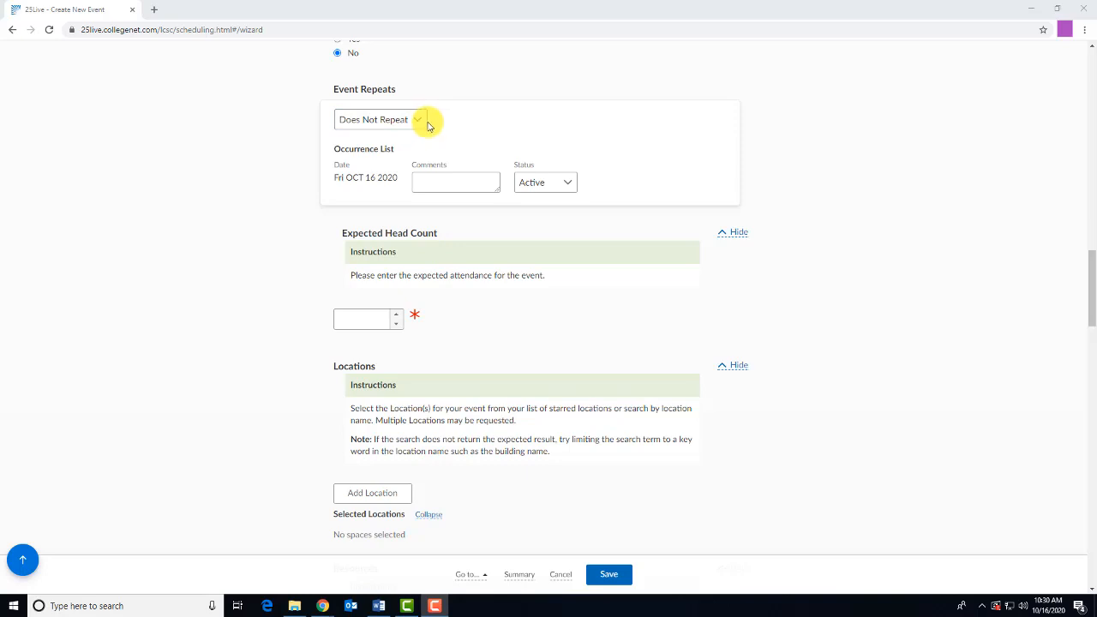
pyautogui.click(426, 123)
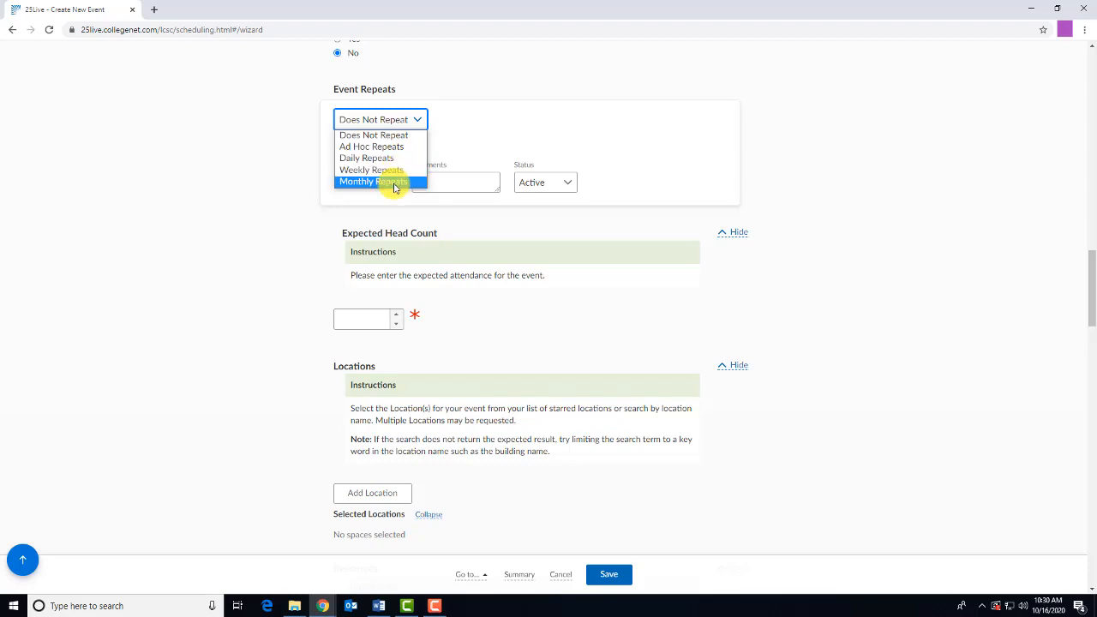
pyautogui.click(385, 147)
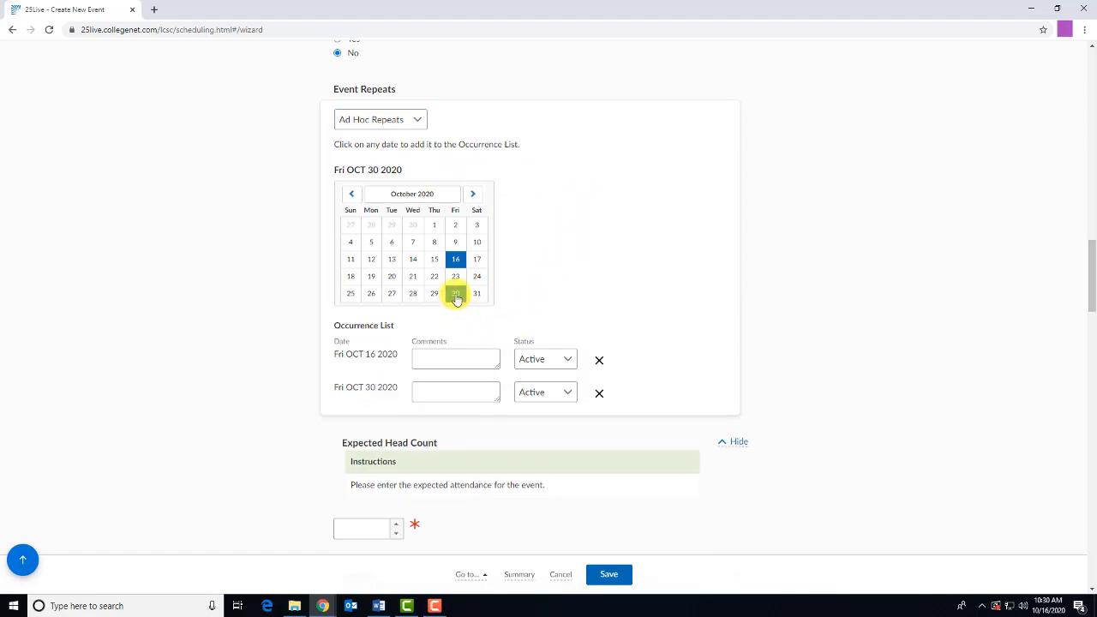
pyautogui.click(472, 194)
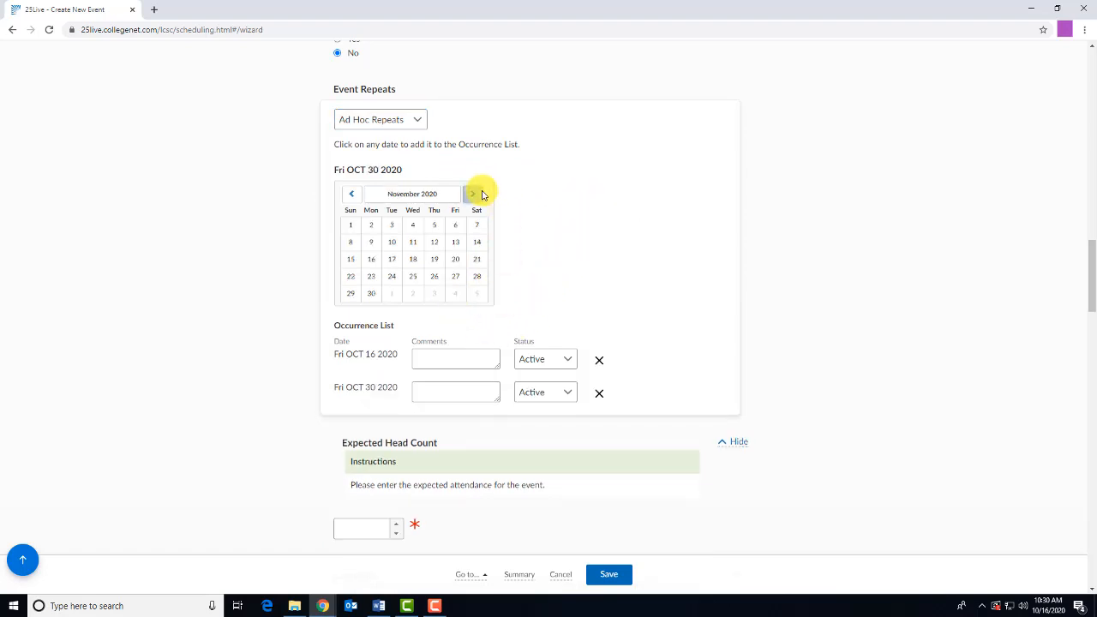
pyautogui.click(456, 244)
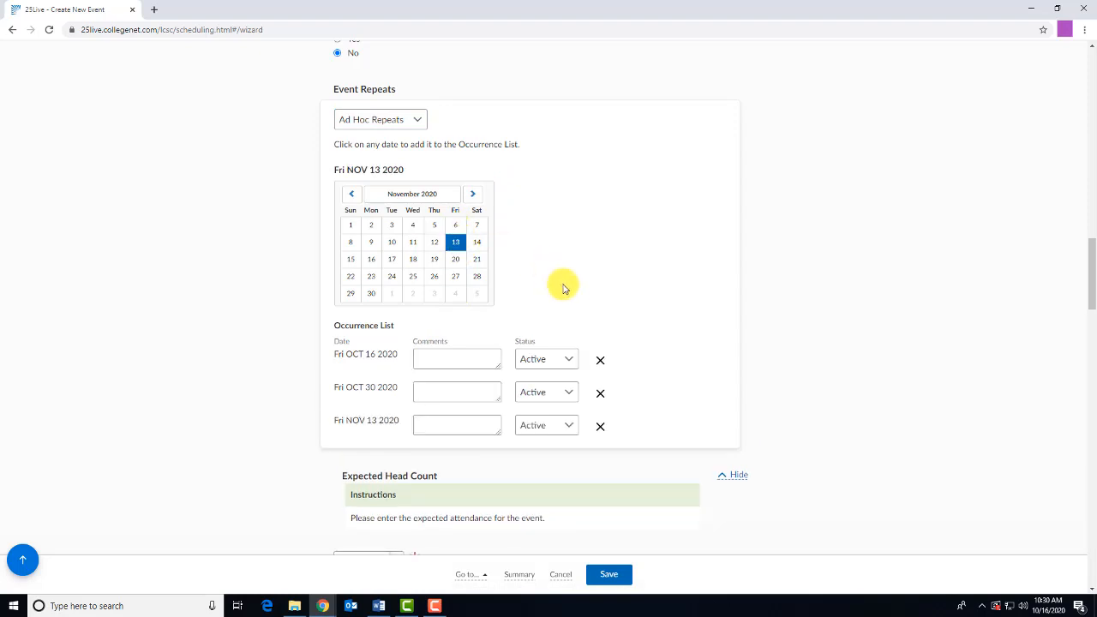
# Examine the comments field and the status options of the October 16 occurrence
pyautogui.scroll(-1, 566, 292)
pyautogui.scroll(1, 569, 292)
pyautogui.scroll(-2, 568, 292)
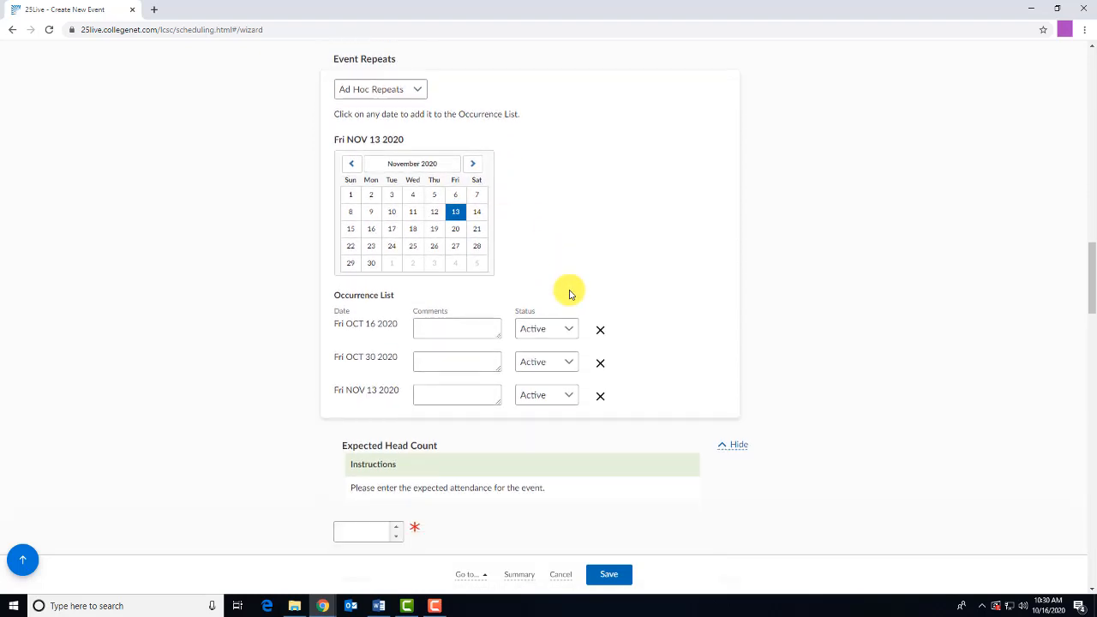
pyautogui.click(464, 251)
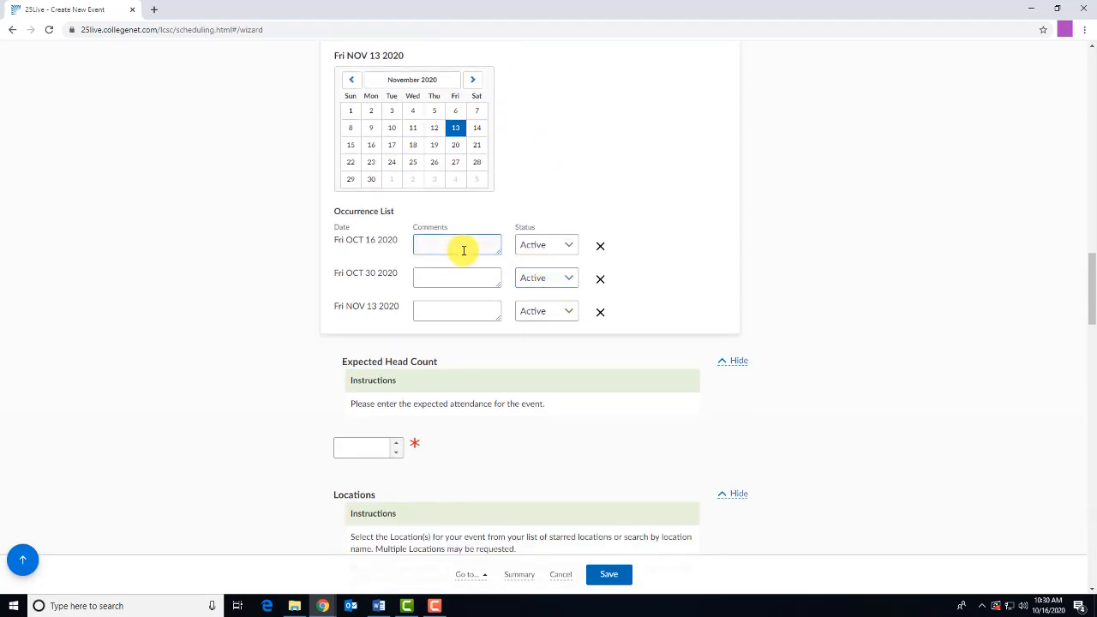
pyautogui.click(567, 246)
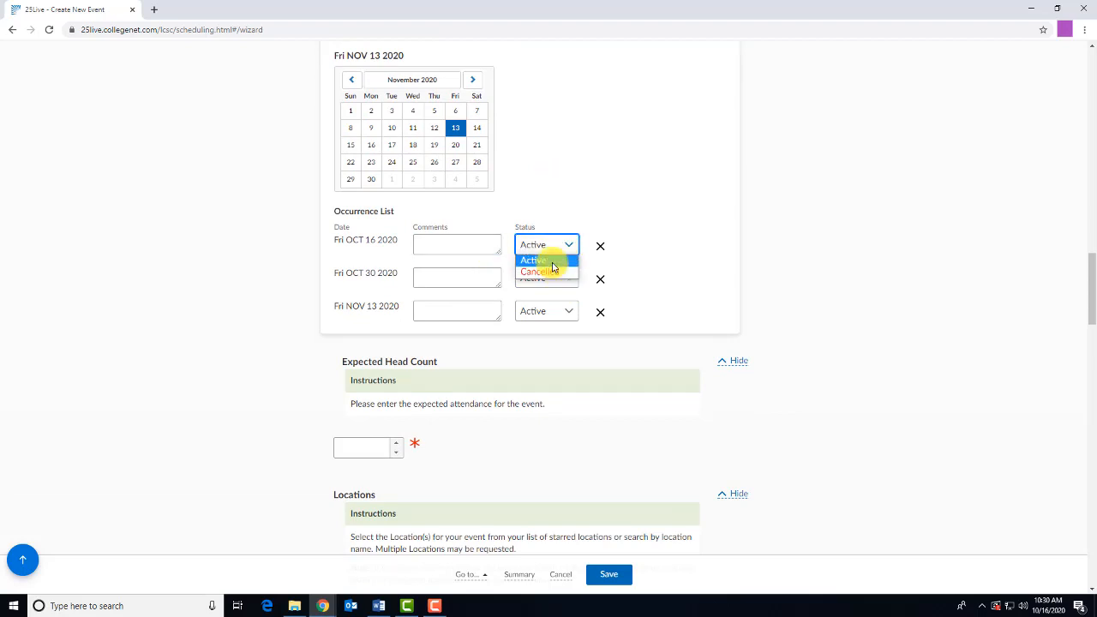
pyautogui.click(569, 246)
# Enter 10 as the expected head count for the event
pyautogui.scroll(-5, 570, 248)
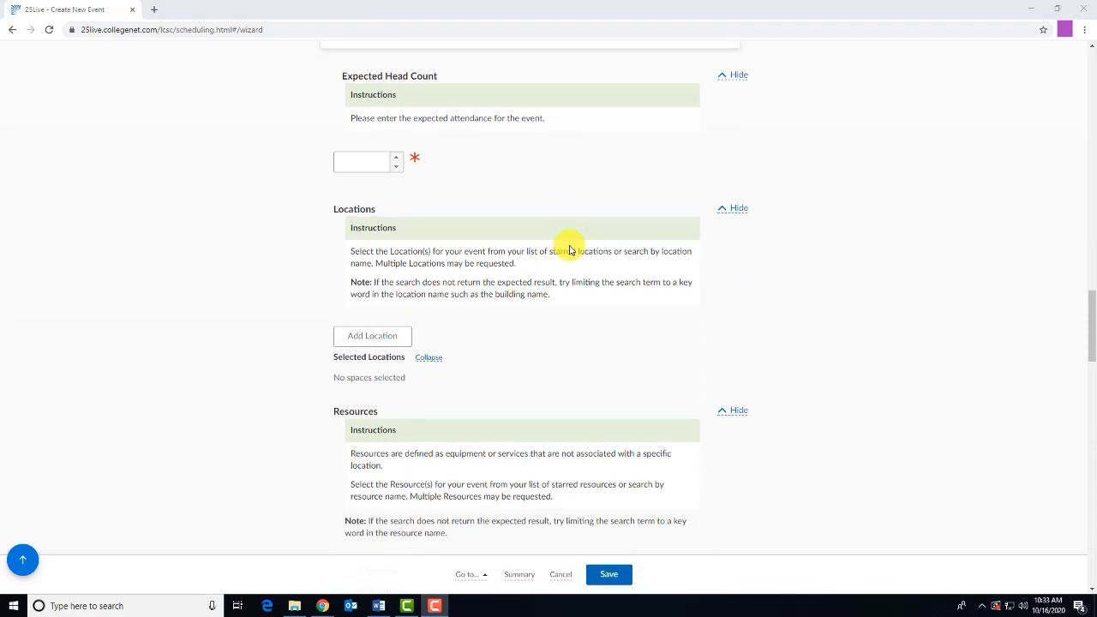
pyautogui.click(376, 164)
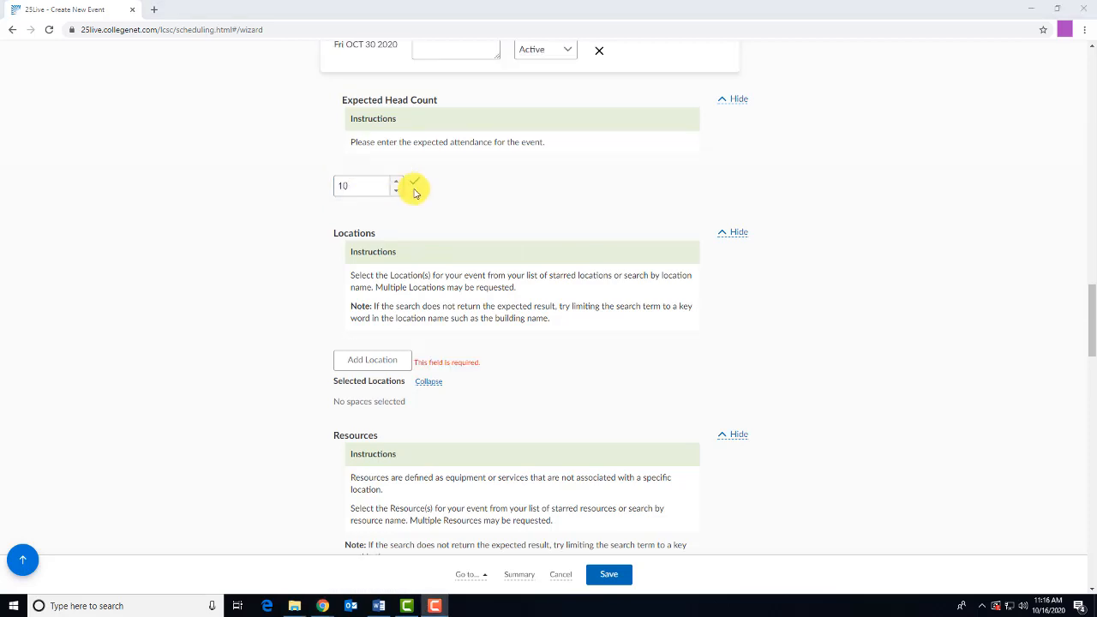
# Search all locations for "sac" and request SAC 112 (Sacajawea Hall Room 112) as the event location
pyautogui.scroll(-2, 414, 192)
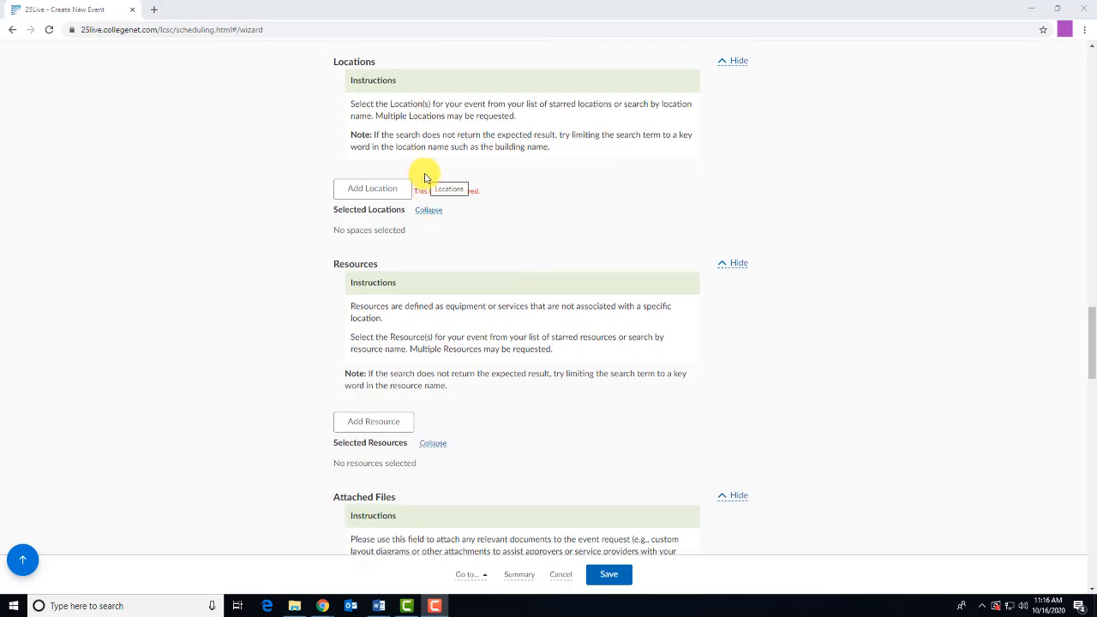
pyautogui.click(380, 188)
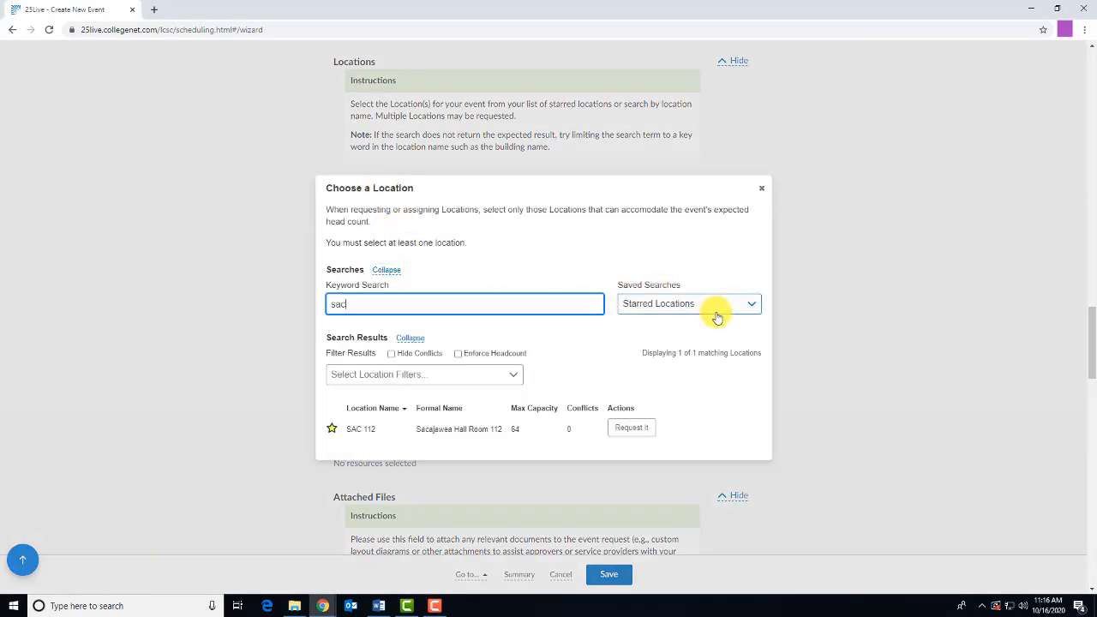
pyautogui.click(751, 306)
pyautogui.click(526, 302)
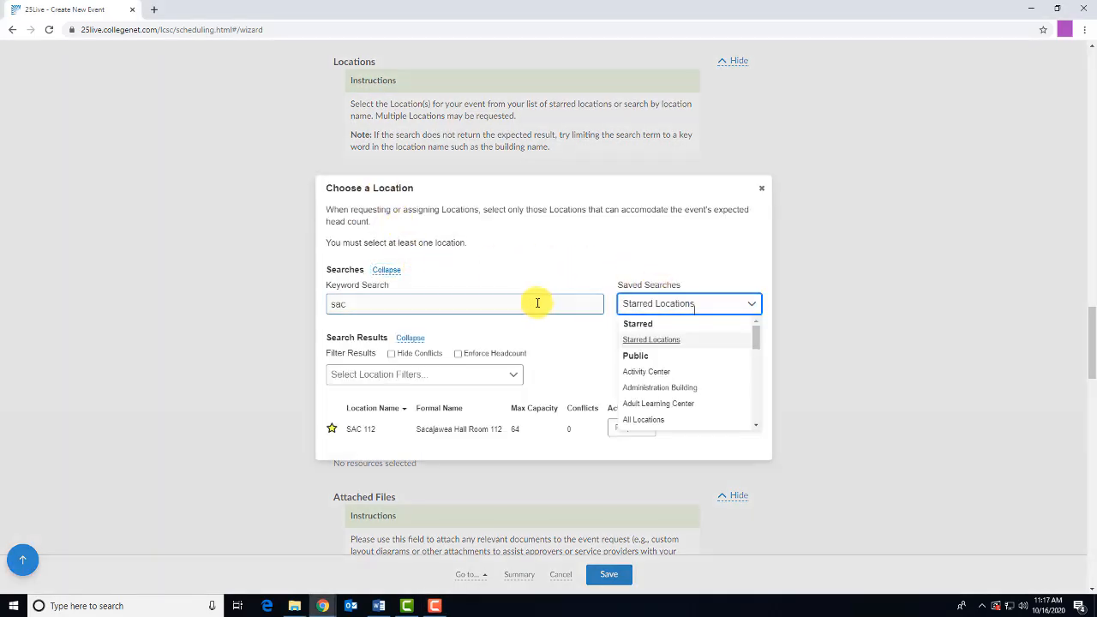
pyautogui.press('Return')
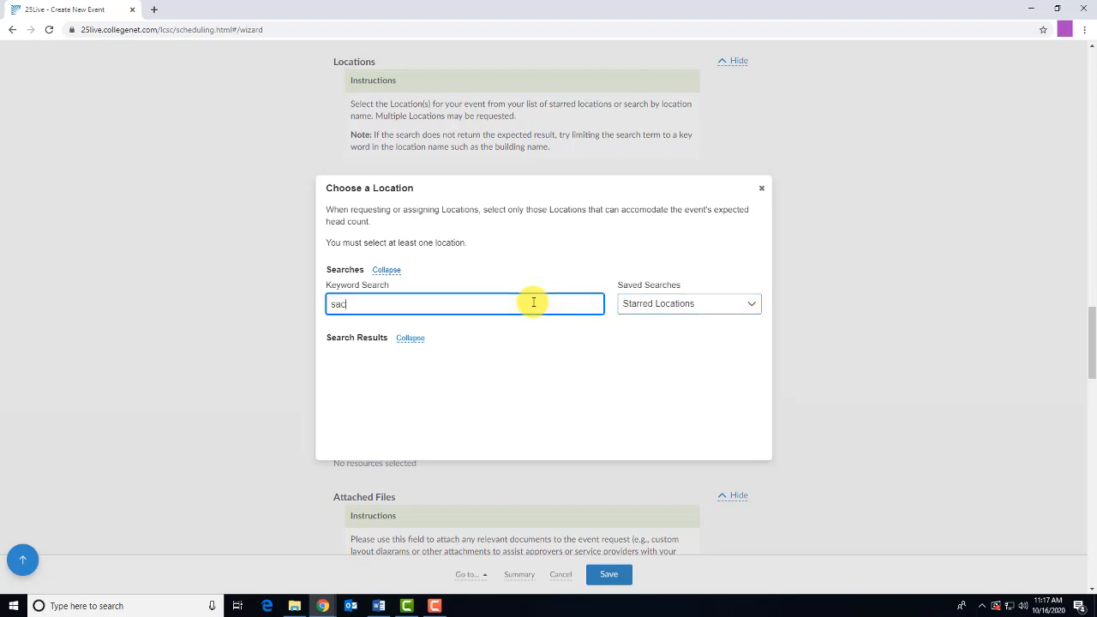
pyautogui.scroll(-2, 458, 377)
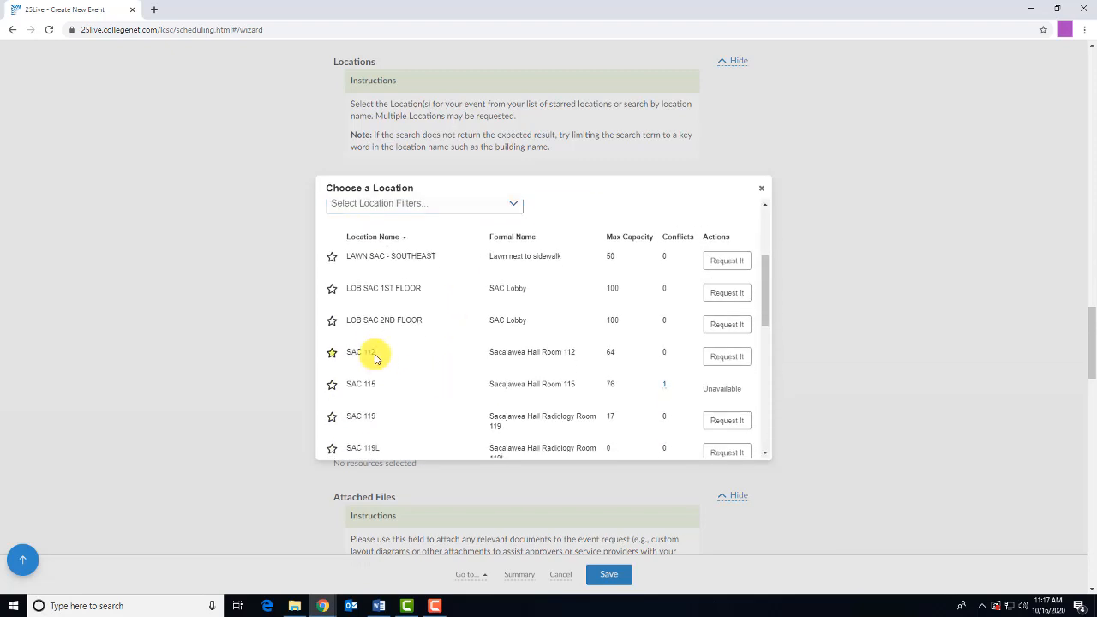
pyautogui.click(725, 360)
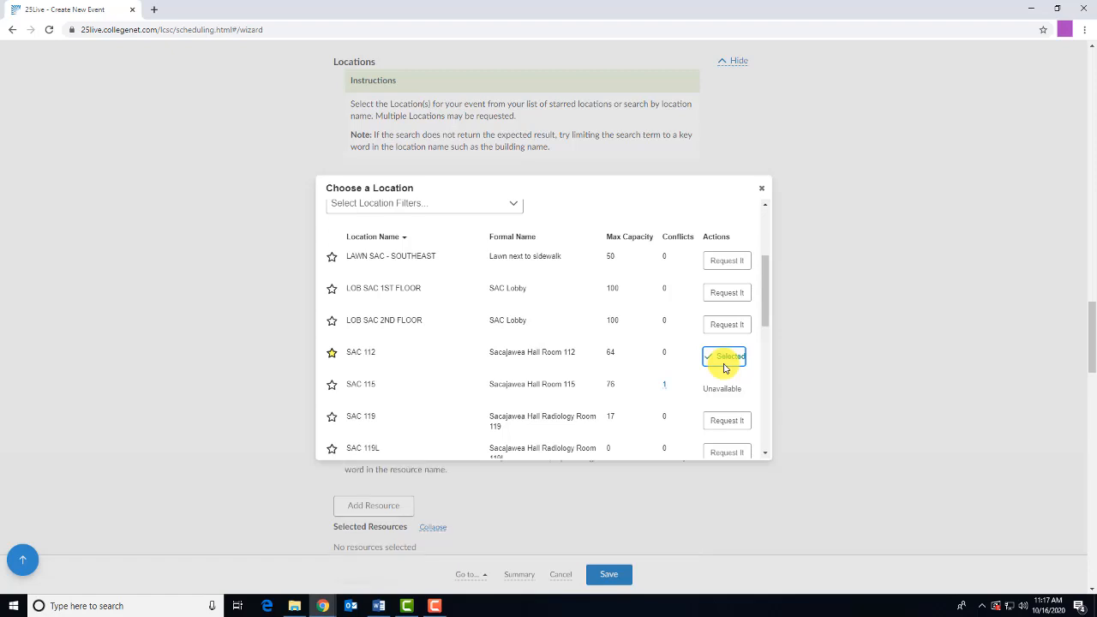
pyautogui.click(761, 189)
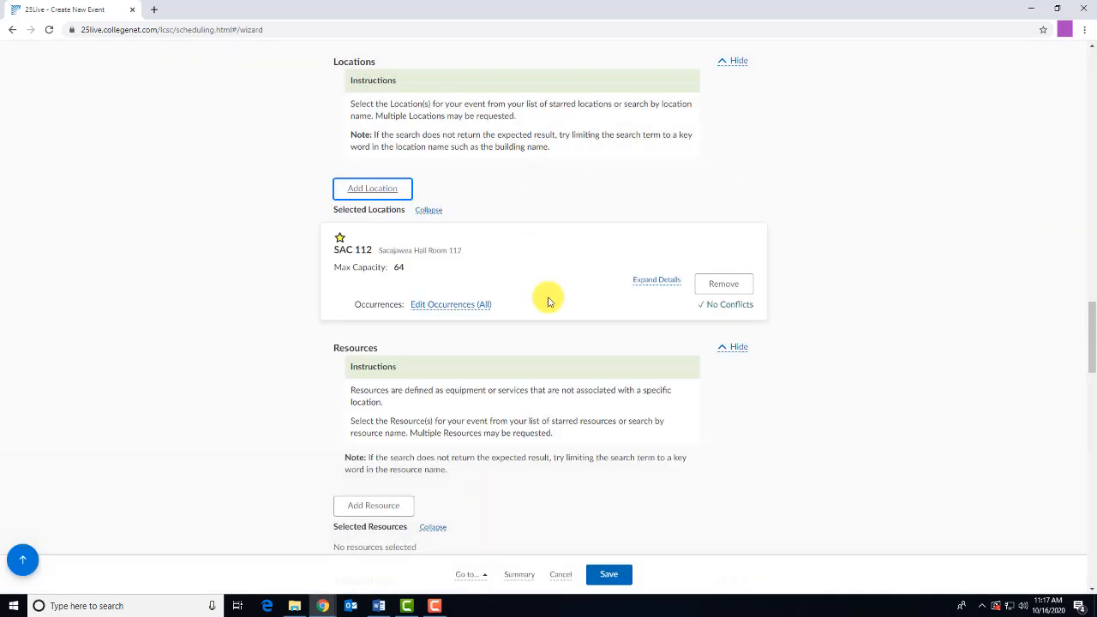
# View the detailed features and photo of the SAC 112 location, and collapse its details
pyautogui.click(650, 281)
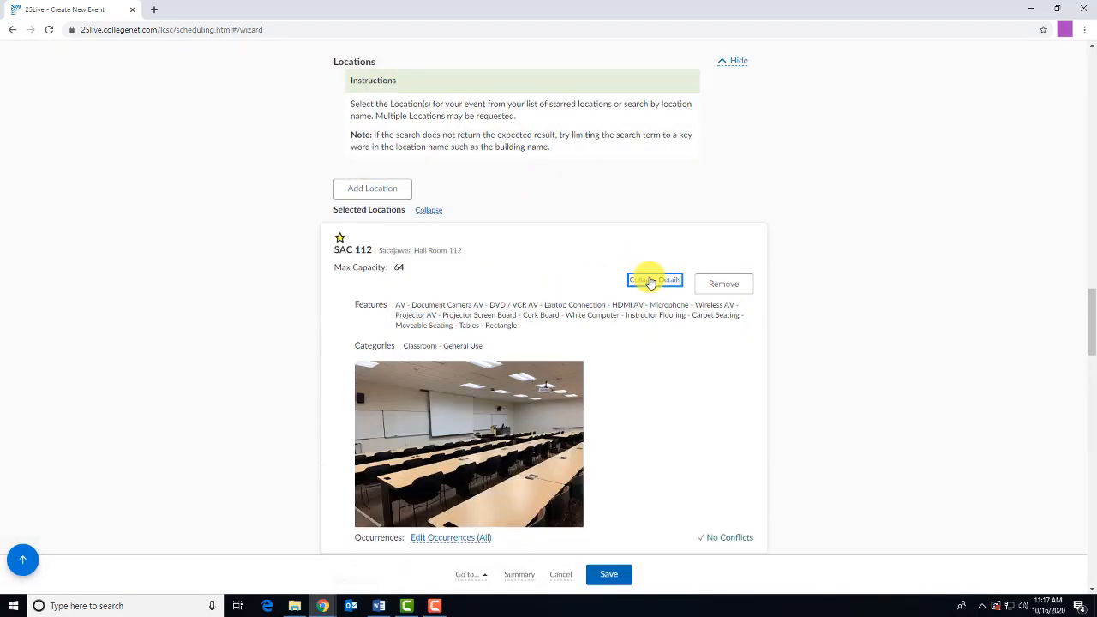
pyautogui.scroll(-1, 651, 283)
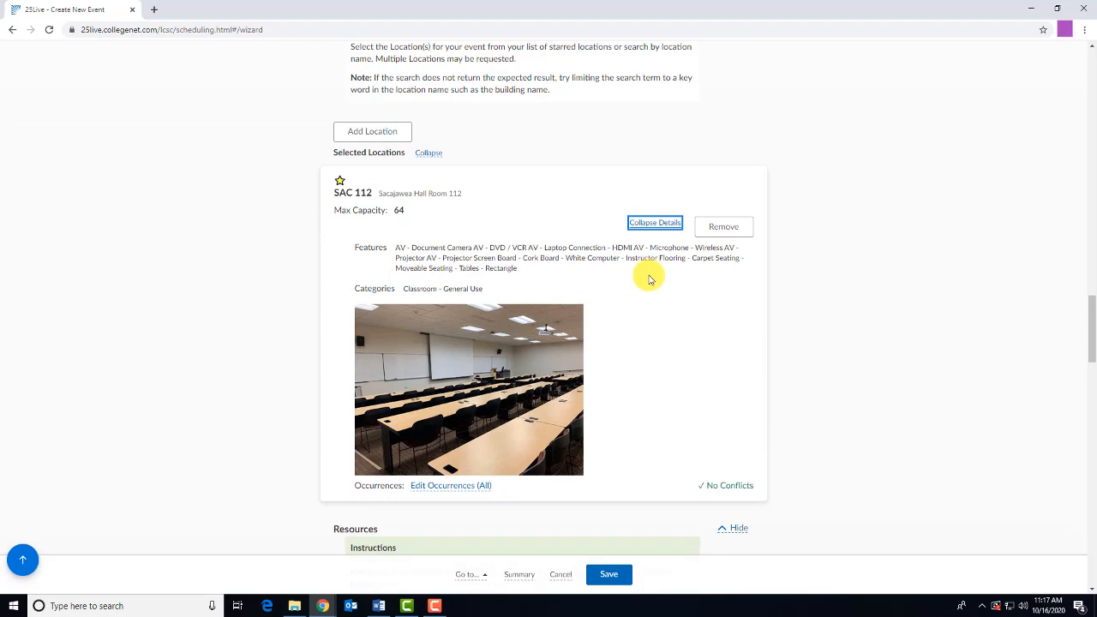
pyautogui.click(655, 224)
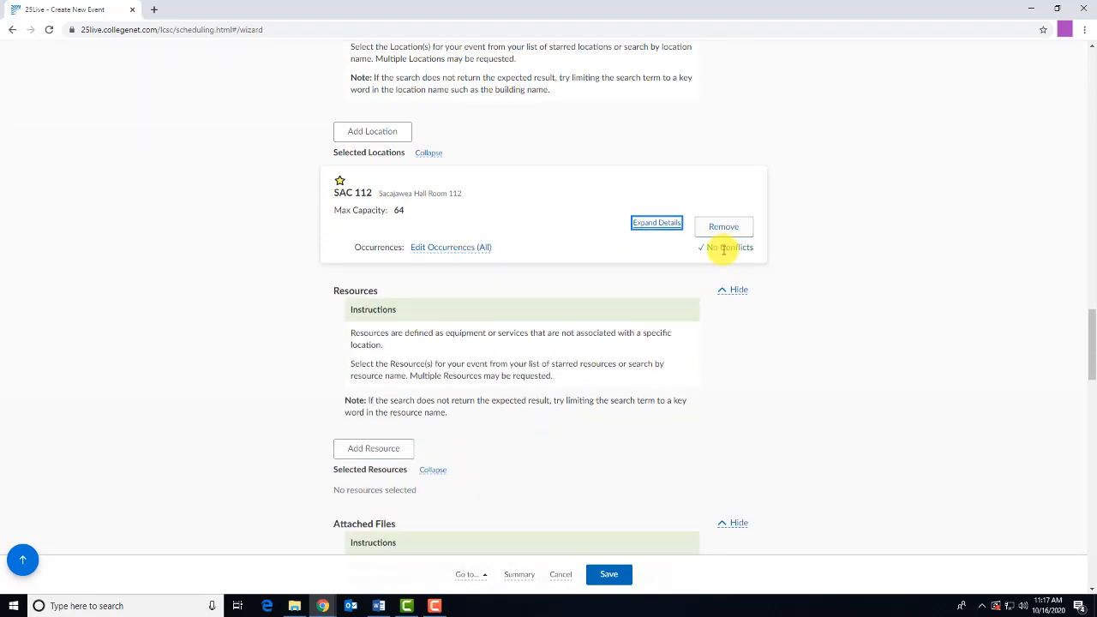
# Examine the layout choices and set-up instructions for SAC 112's occurrences, and collapse the selected locations
pyautogui.click(712, 249)
pyautogui.click(614, 299)
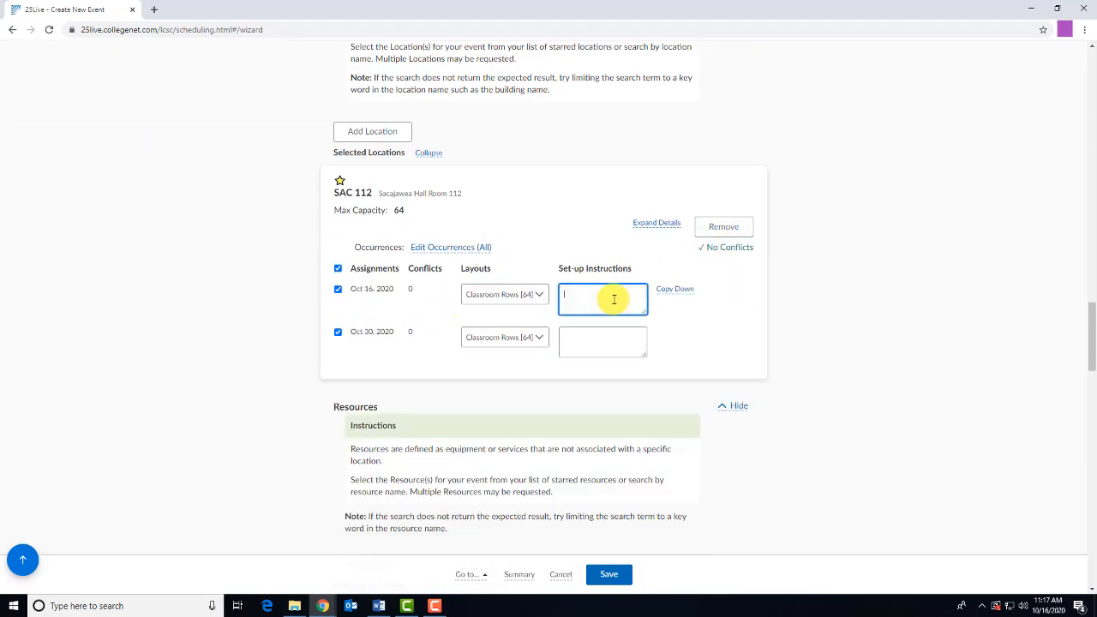
pyautogui.click(534, 294)
pyautogui.click(534, 294)
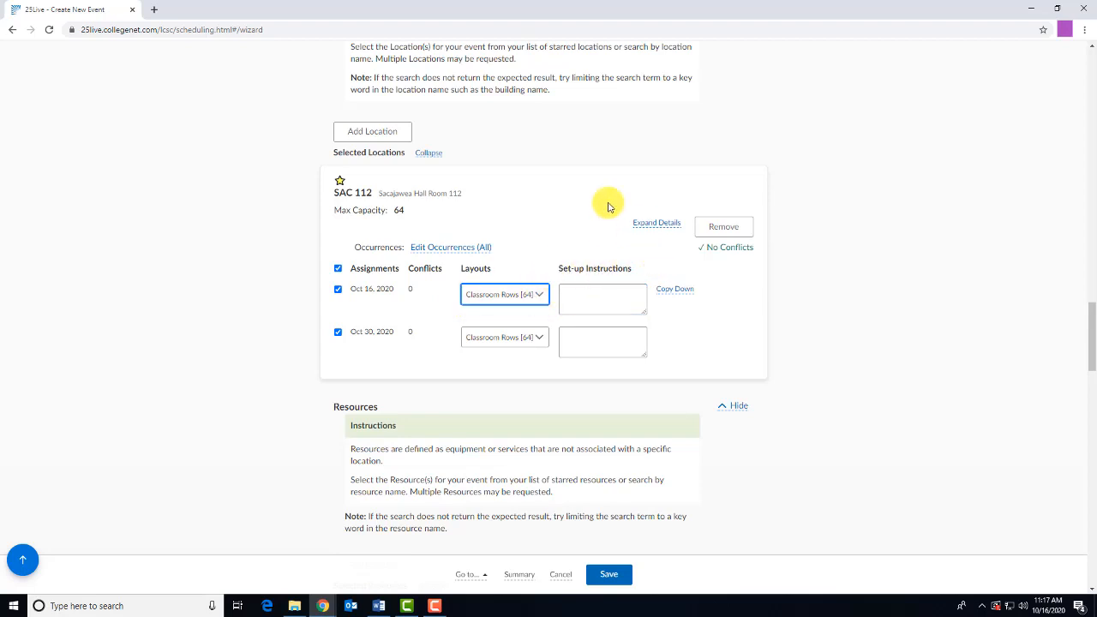
pyautogui.click(398, 135)
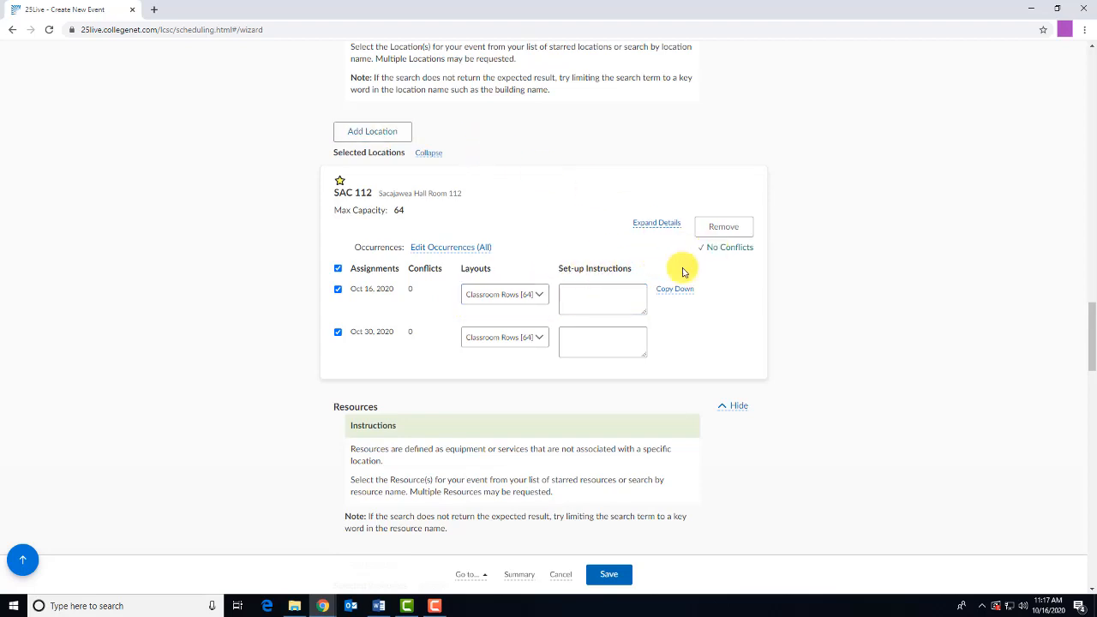
pyautogui.click(429, 153)
# Search the resources for "Chair" and request Chairs - Inside Only (PP) for the event
pyautogui.scroll(-2, 497, 206)
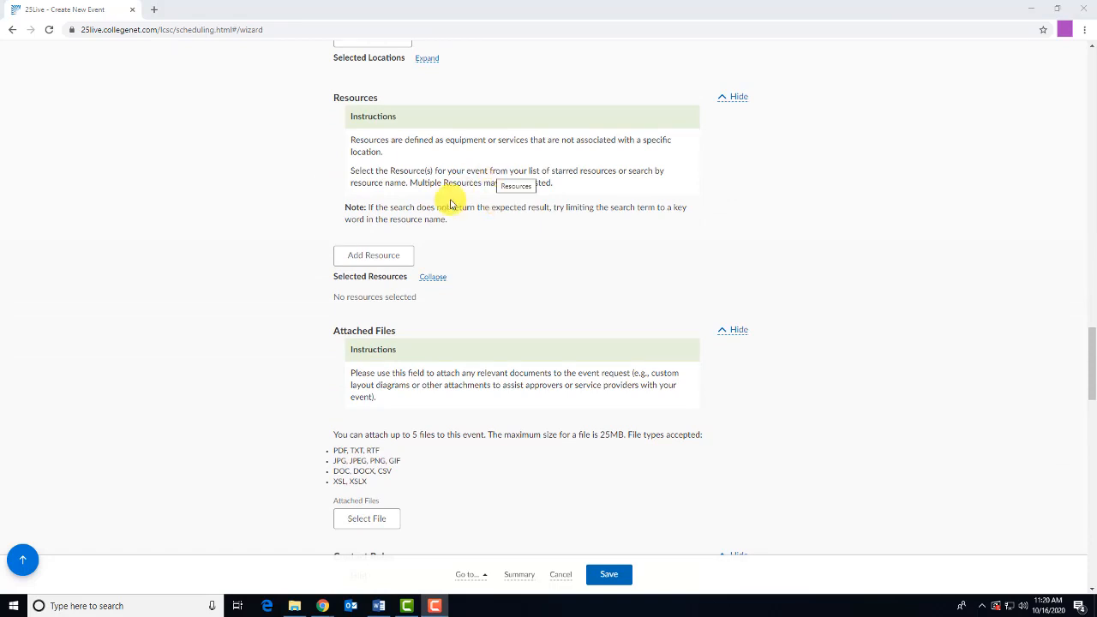
pyautogui.click(393, 257)
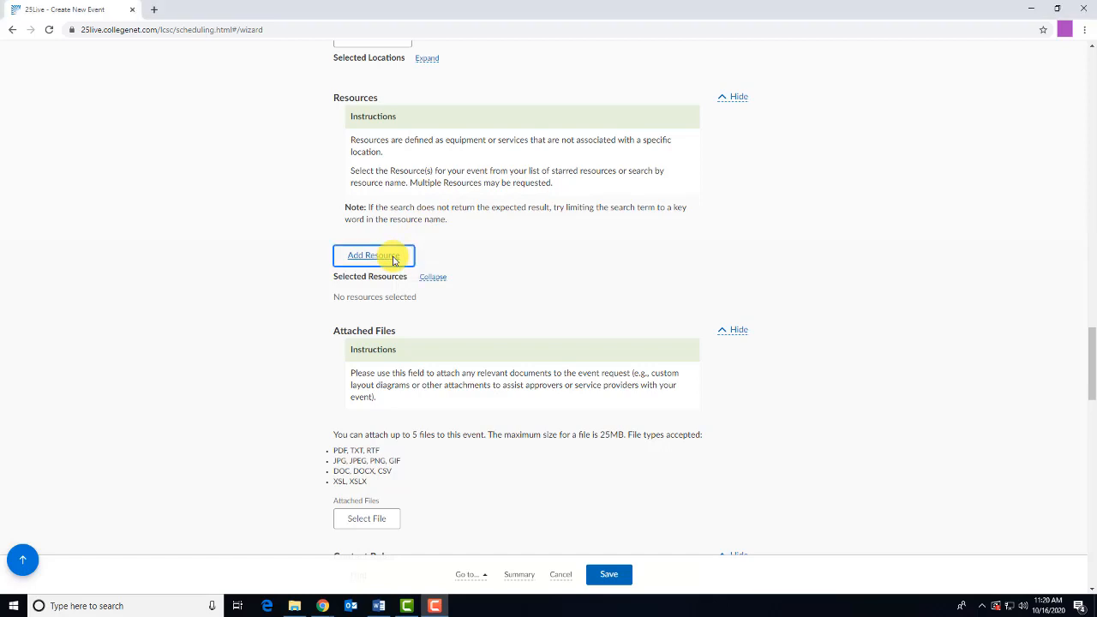
pyautogui.moveTo(363, 302); pyautogui.dragTo(318, 302)
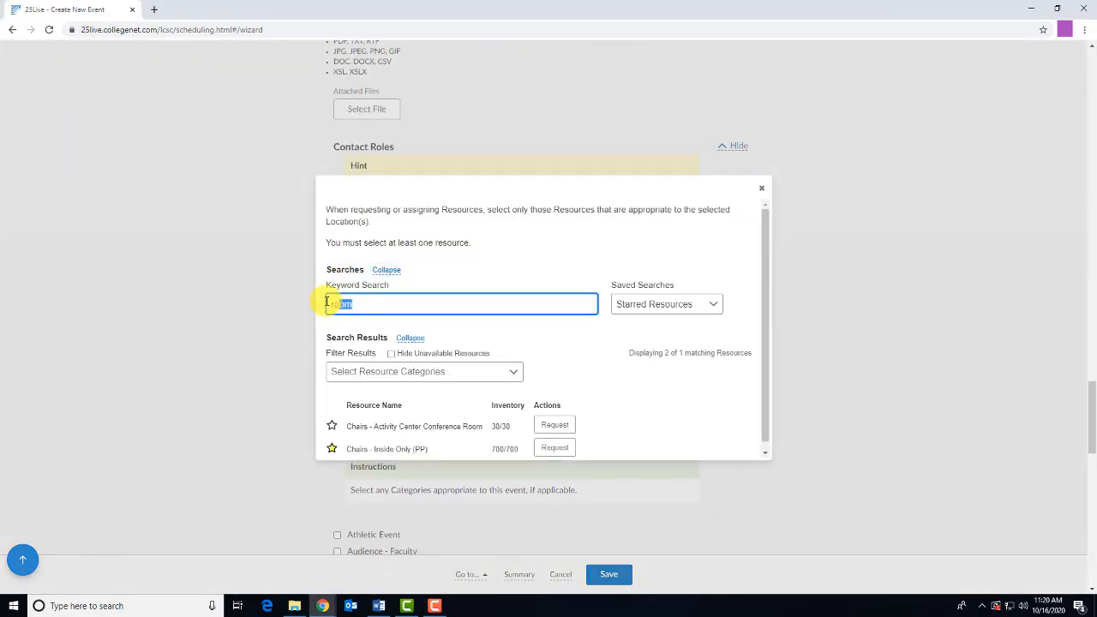
pyautogui.write('Ch')
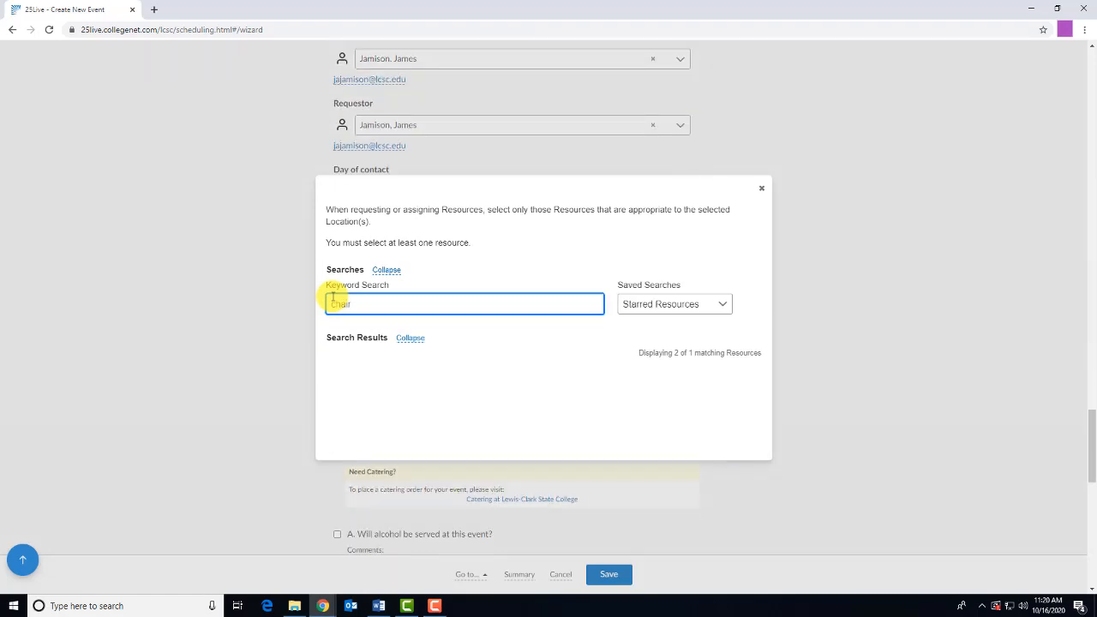
pyautogui.scroll(-3, 399, 385)
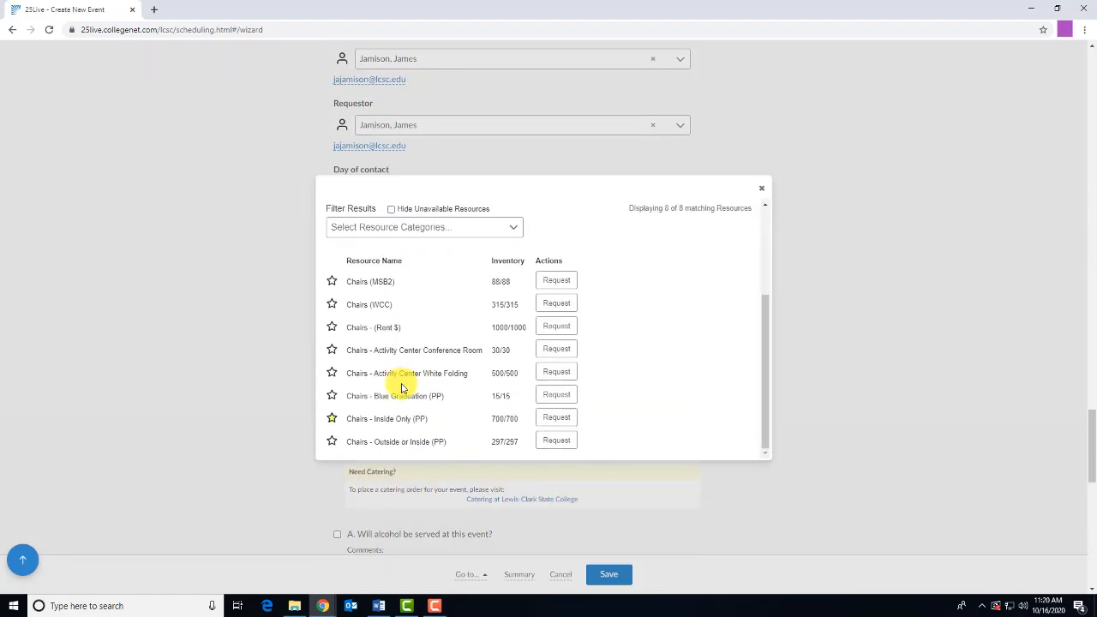
pyautogui.click(551, 419)
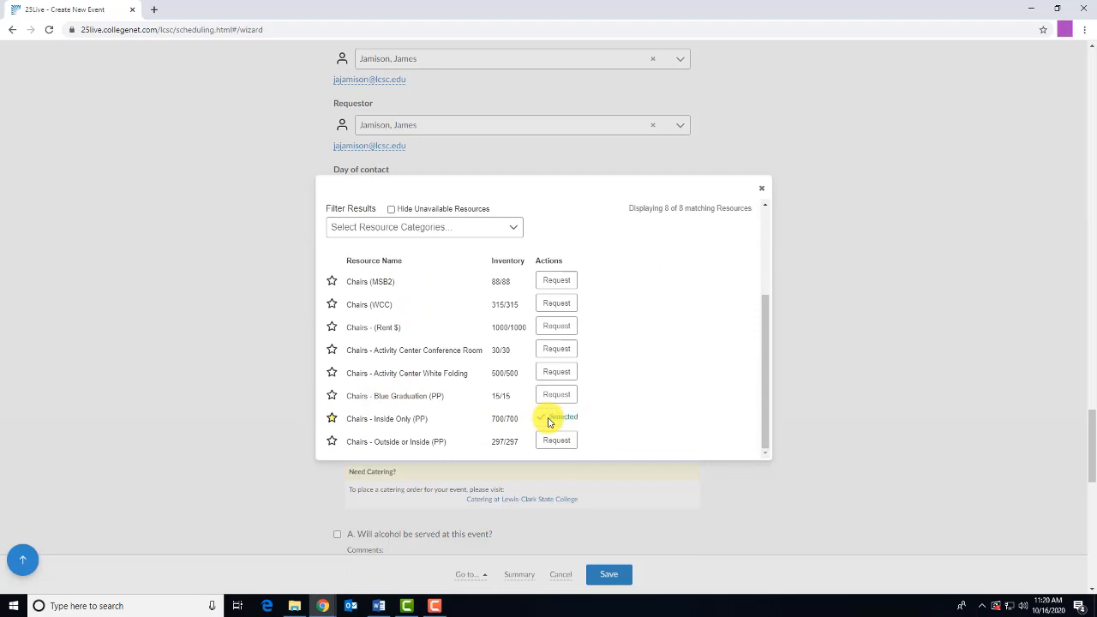
pyautogui.click(761, 190)
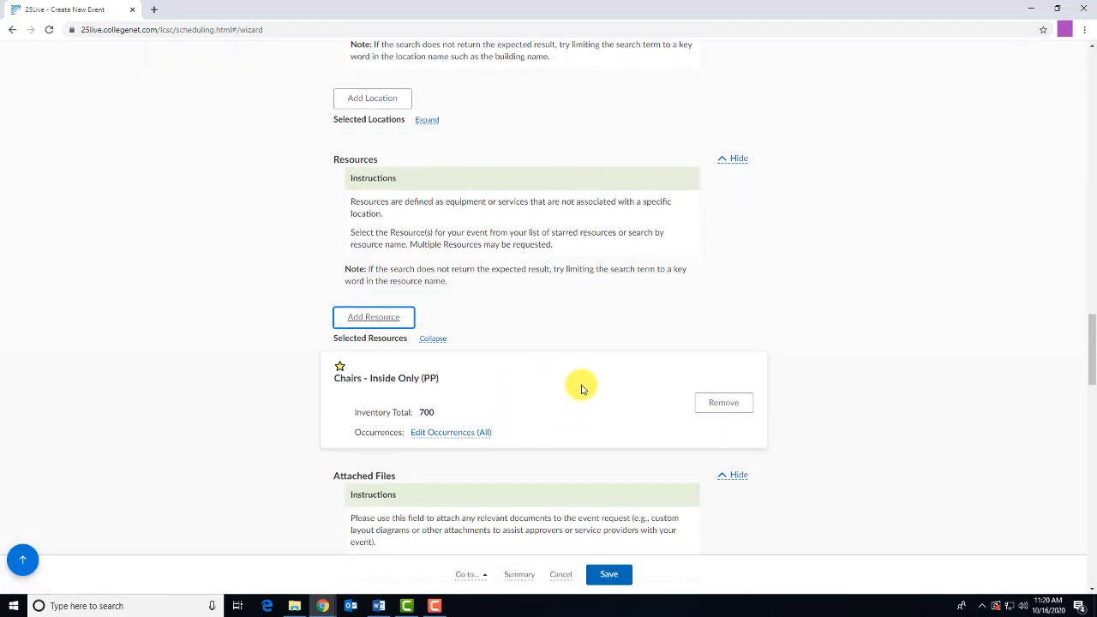
# Collapse the selected resources and assign the Audience - Student category to the event
pyautogui.click(726, 403)
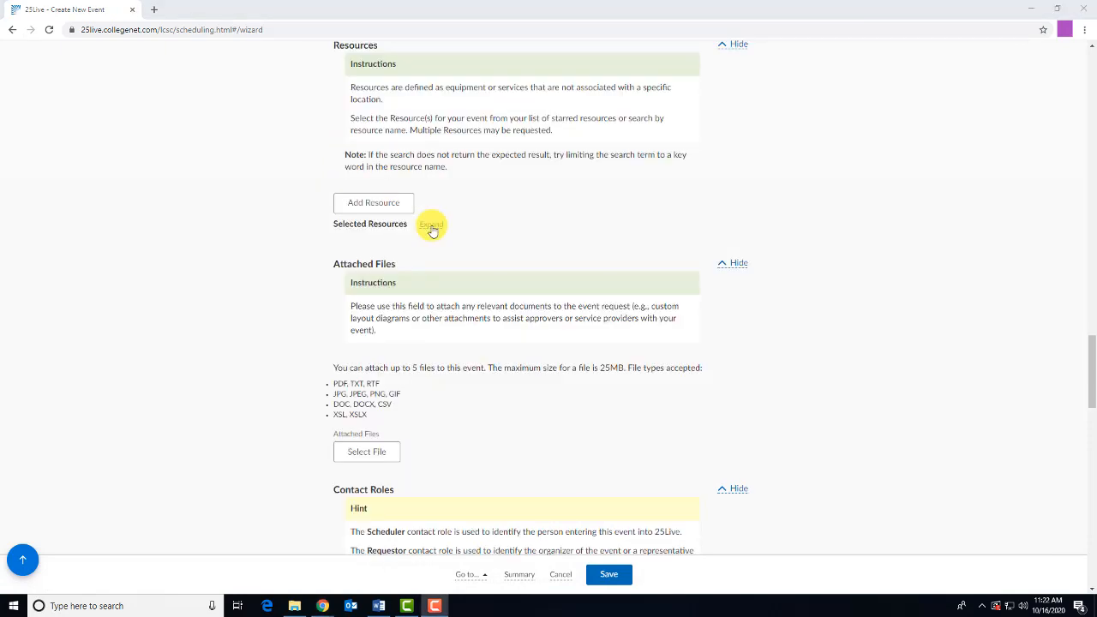
pyautogui.scroll(-3, 433, 230)
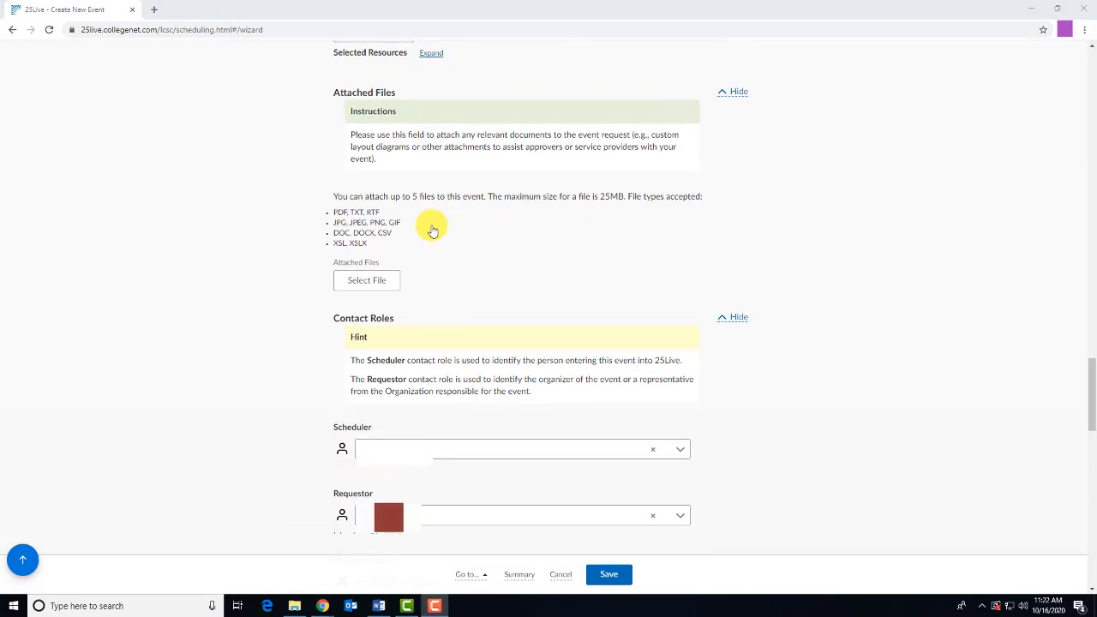
pyautogui.scroll(1, 433, 230)
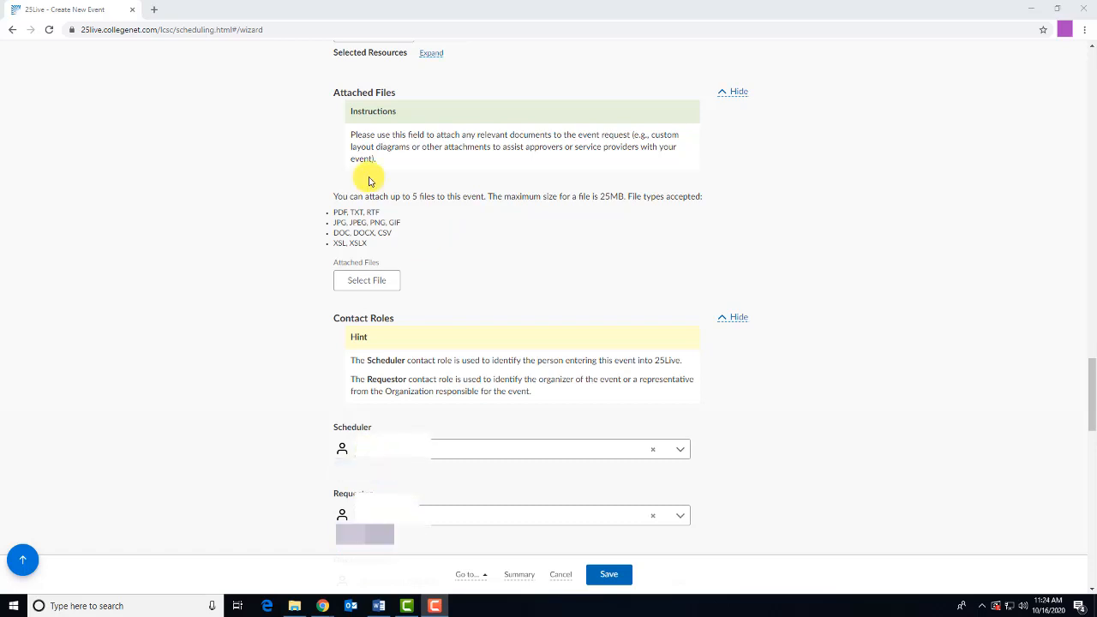
pyautogui.scroll(-3, 369, 179)
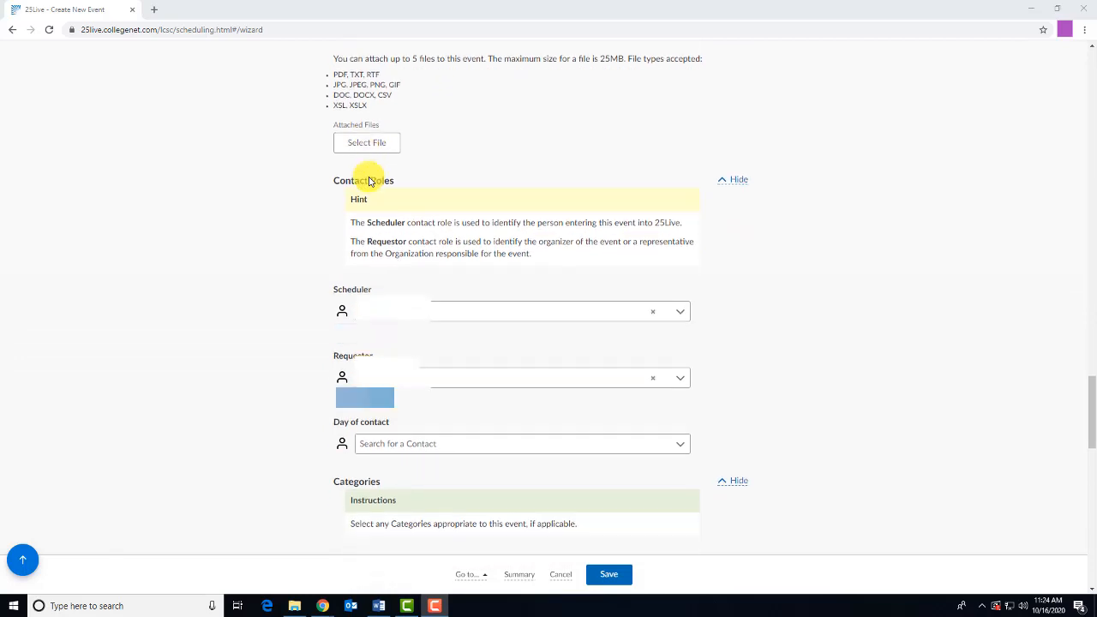
pyautogui.scroll(-2, 369, 180)
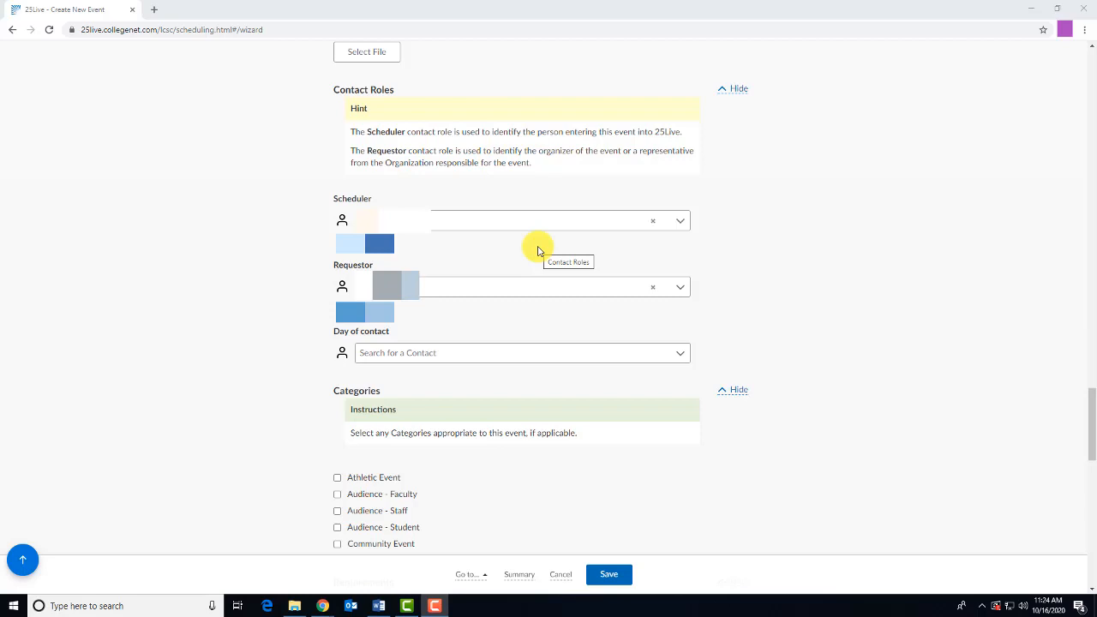
pyautogui.scroll(-4, 538, 251)
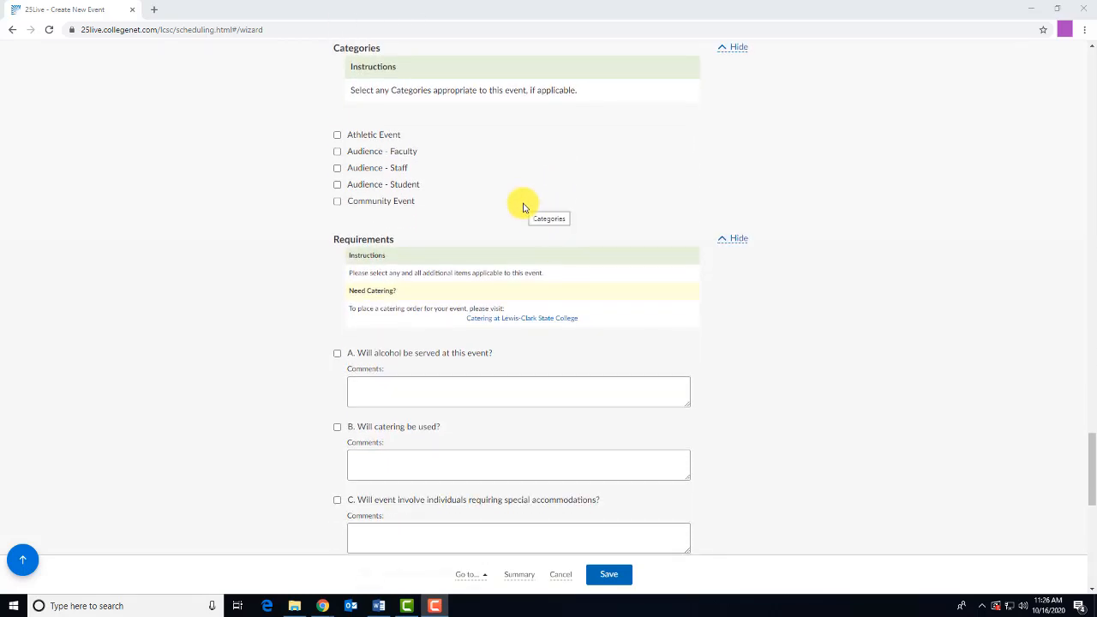
pyautogui.click(338, 185)
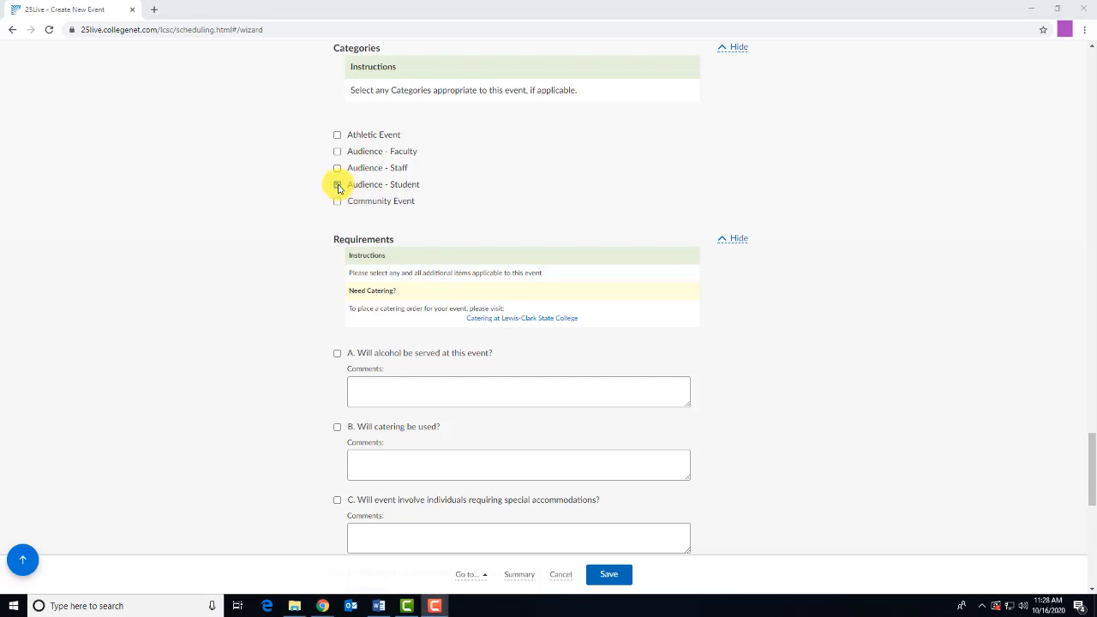
# Acknowledge that none of the listed requirements are needed and mark the event for publishing to the Student Involvement Calendar
pyautogui.scroll(-1, 338, 189)
pyautogui.scroll(-1, 338, 189)
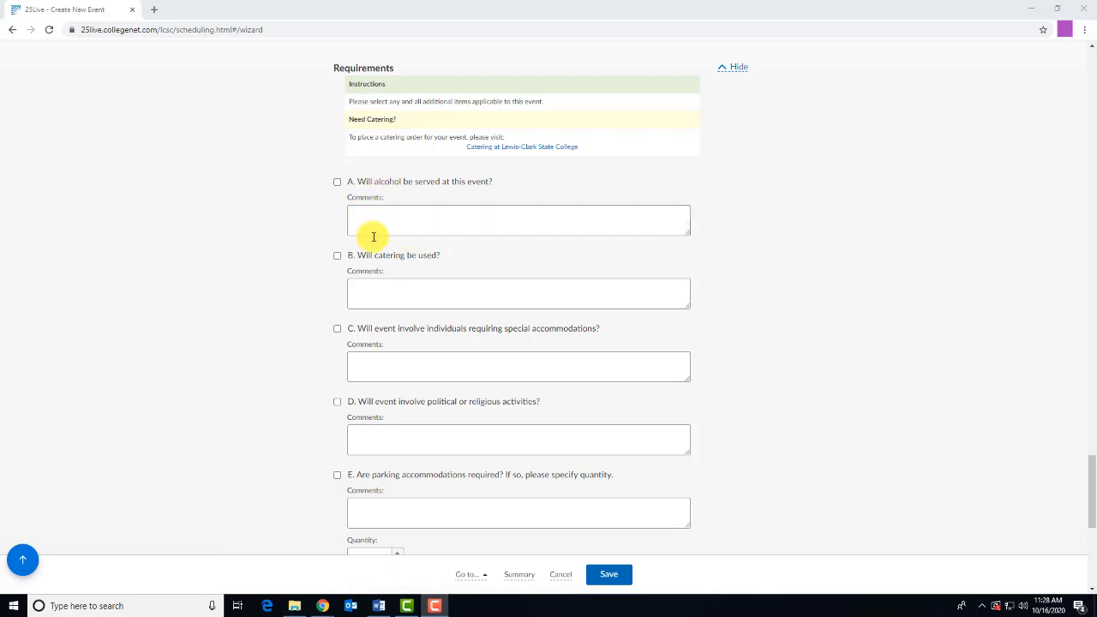
pyautogui.click(384, 298)
pyautogui.scroll(-1, 384, 297)
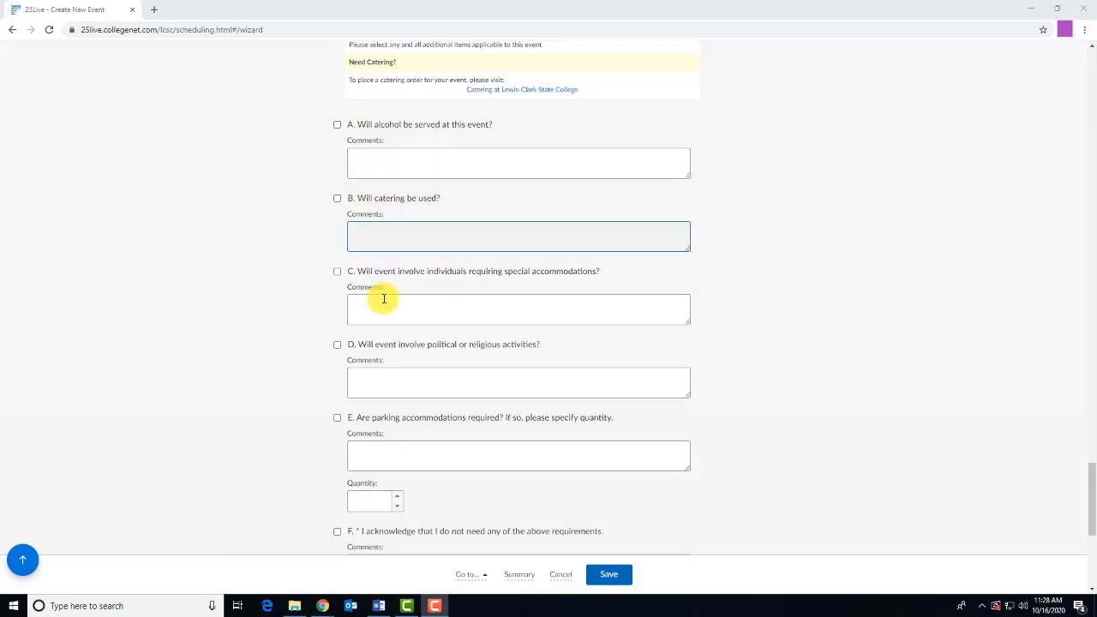
pyautogui.scroll(-1, 384, 299)
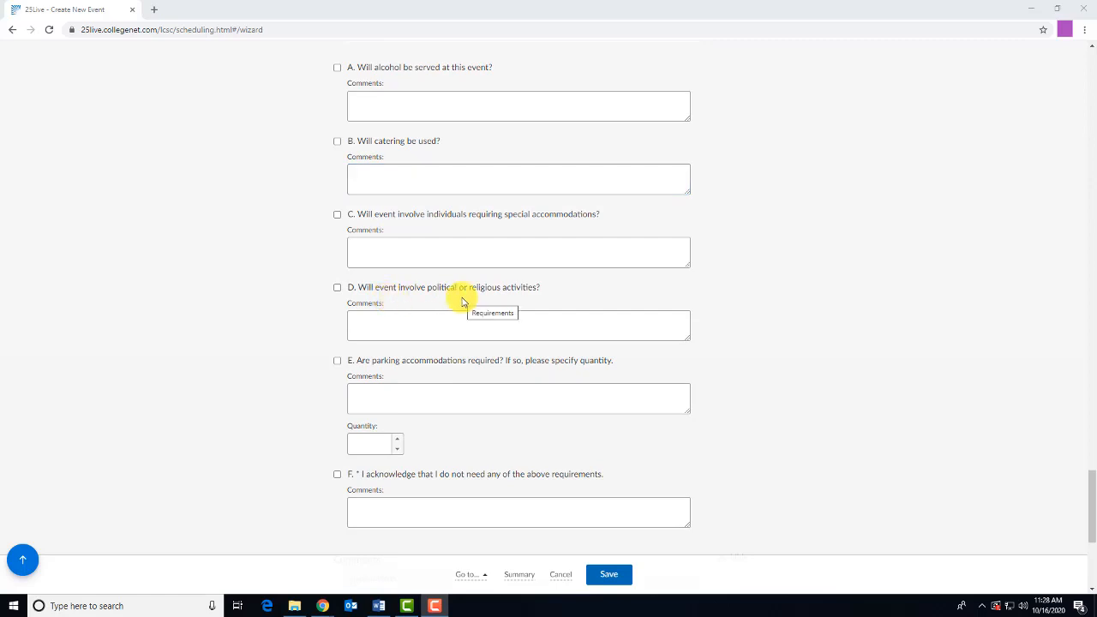
pyautogui.scroll(-2, 399, 345)
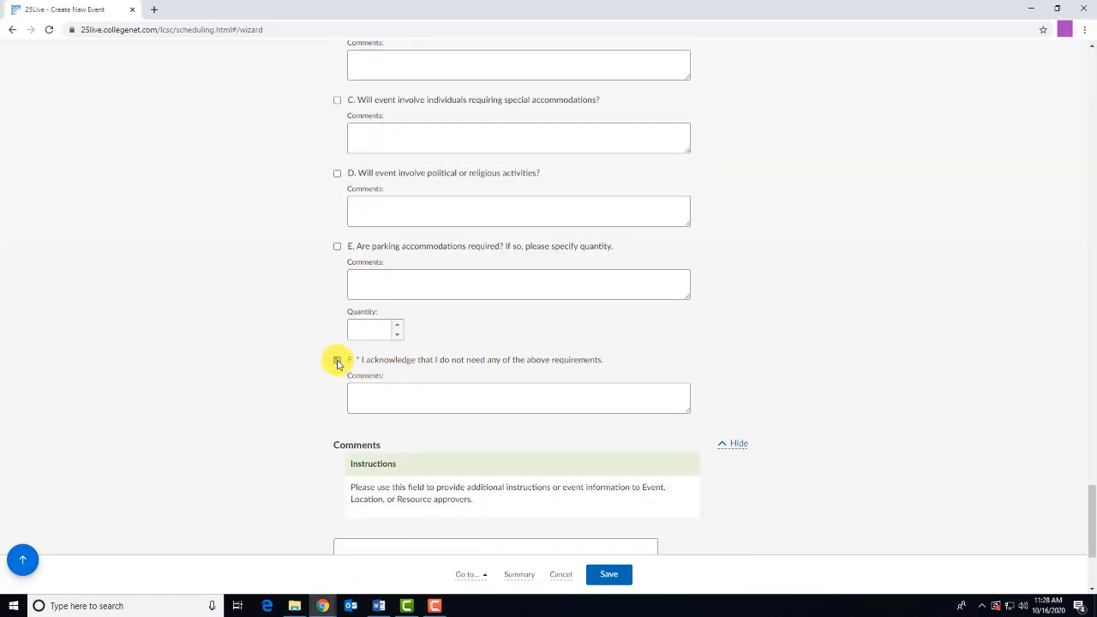
pyautogui.click(337, 361)
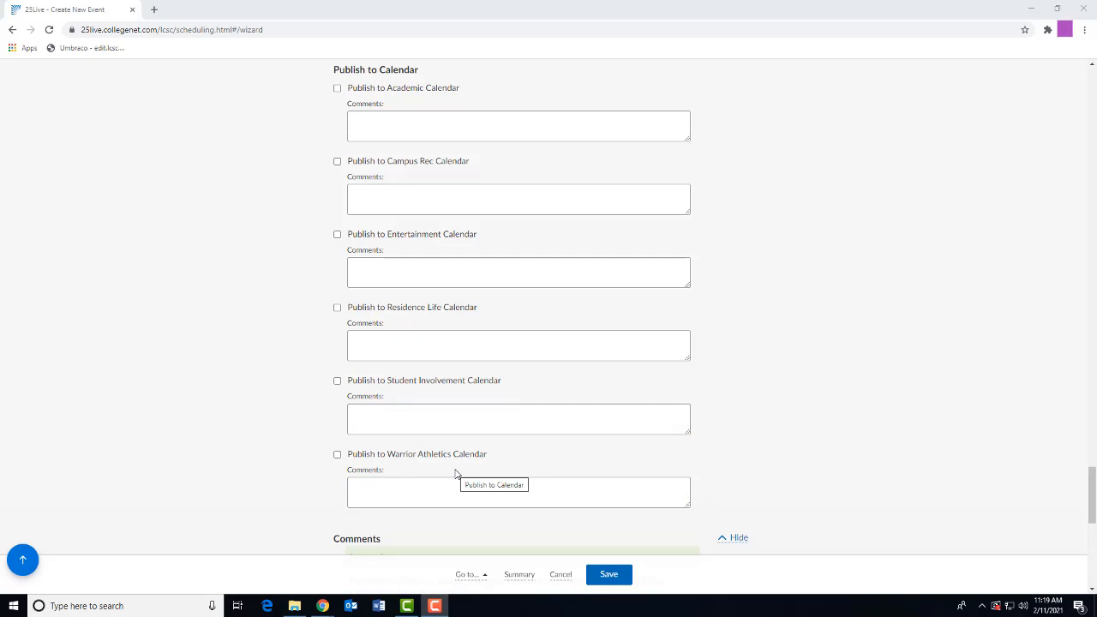
pyautogui.click(338, 381)
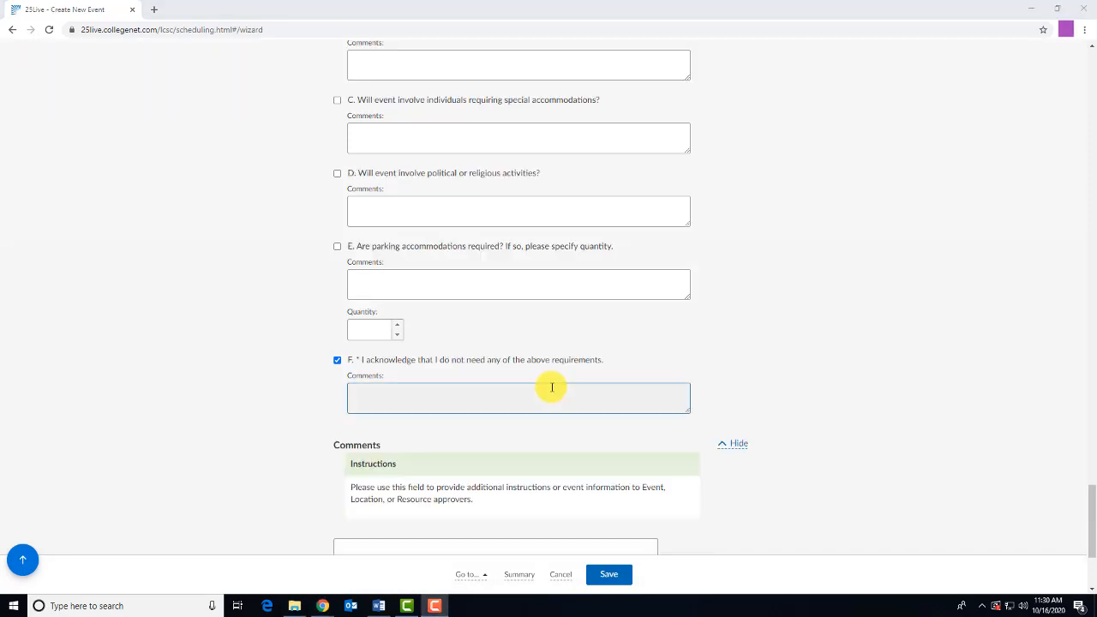
# Agree to the scheduling terms and conditions, and review the event summary before closing it
pyautogui.scroll(-1, 552, 392)
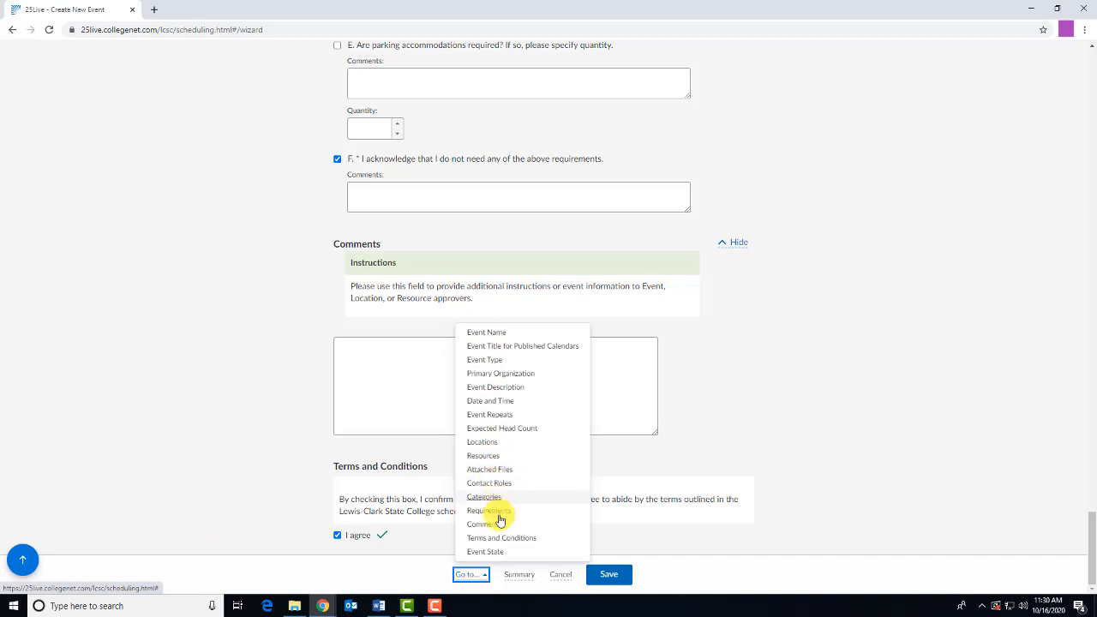
pyautogui.click(520, 574)
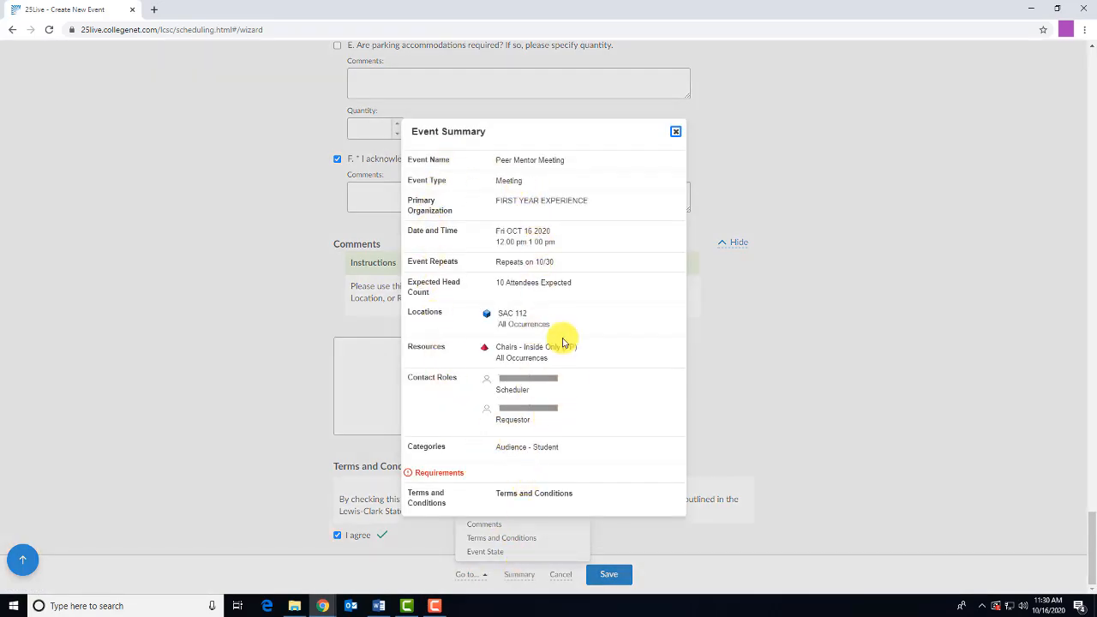
pyautogui.click(676, 133)
pyautogui.click(474, 576)
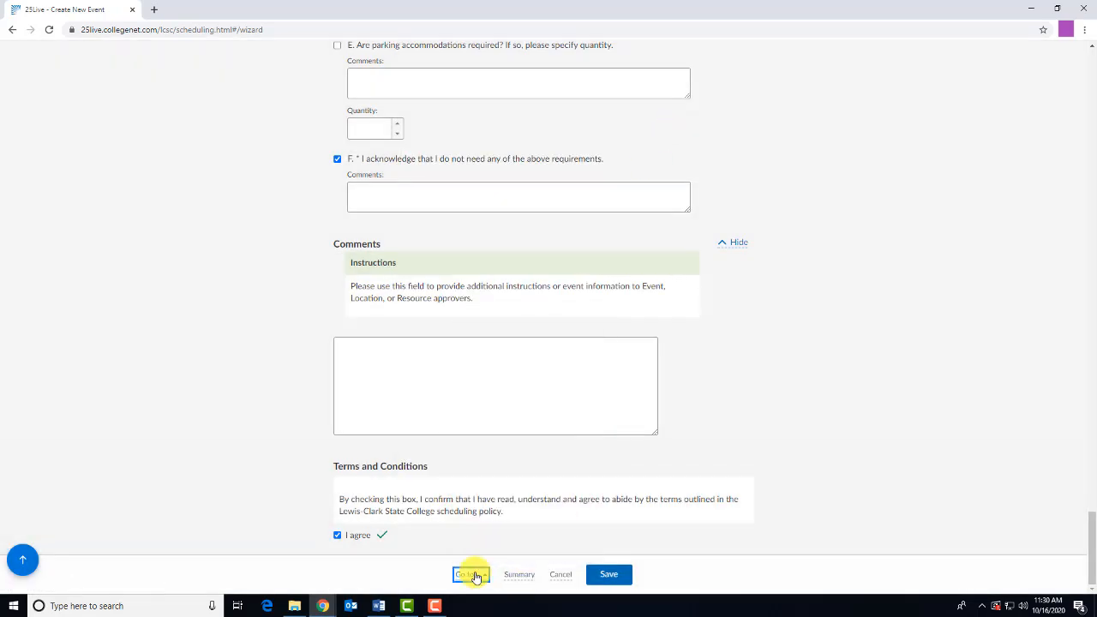